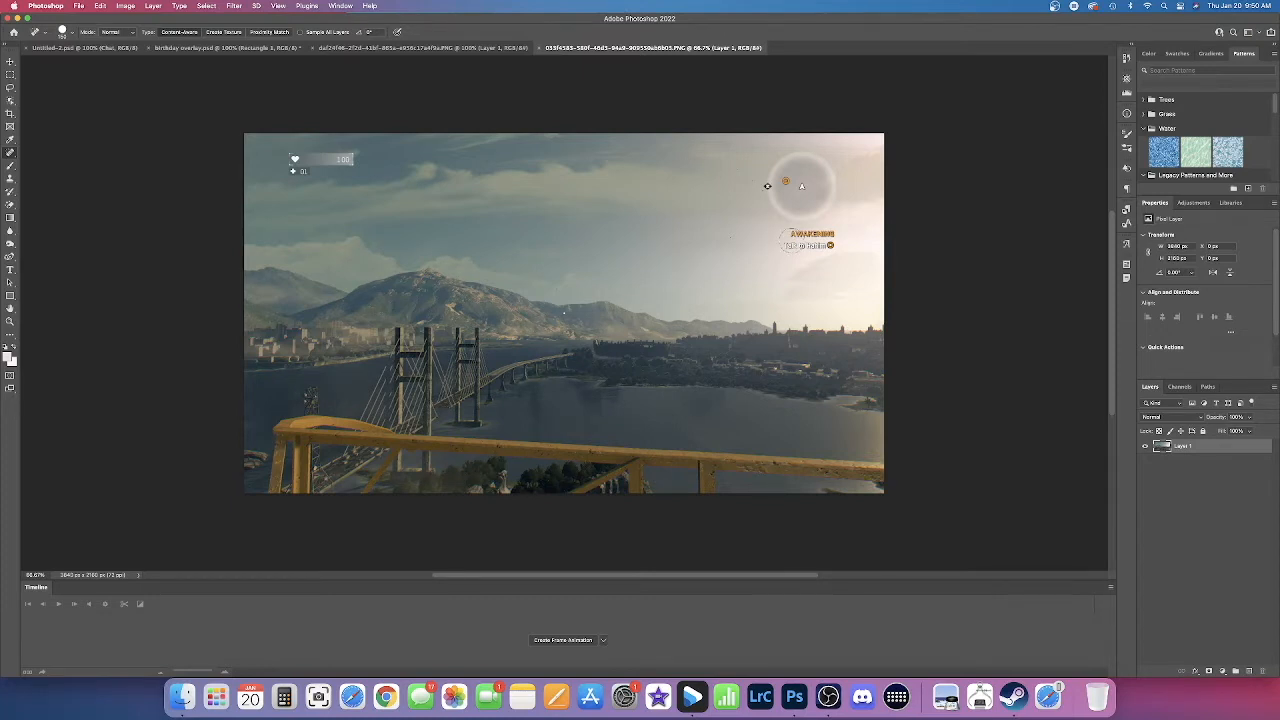
Step: Remove the AWAKENING quest text below the minimap and the health bar overlay with the Spot Healing Brush
left_click_drag(786, 241, 830, 239)
mouse_move(307, 172)
left_mouse_down()
mouse_move(288, 170)
mouse_move(294, 158)
mouse_move(356, 160)
left_mouse_up()
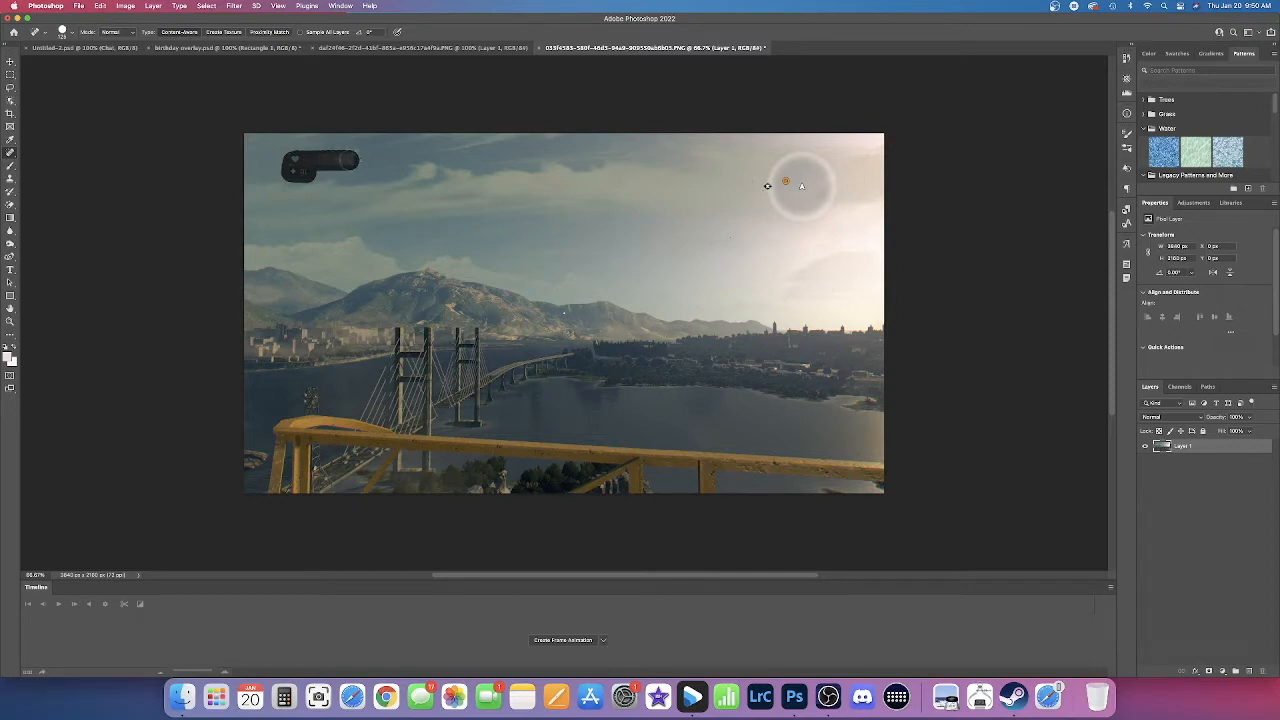
left_click_drag(349, 161, 349, 160)
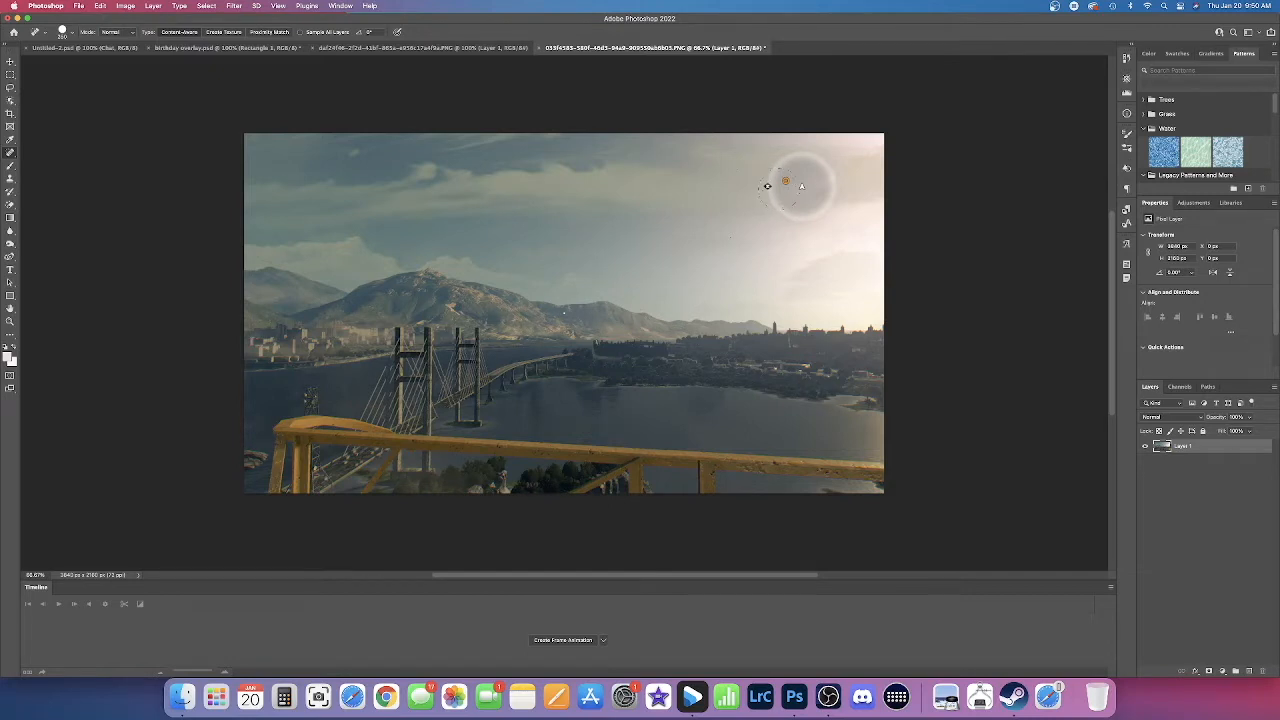
Step: Remove the circular minimap and its markers from the bright sky with the Spot Healing Brush
left_click(782, 186)
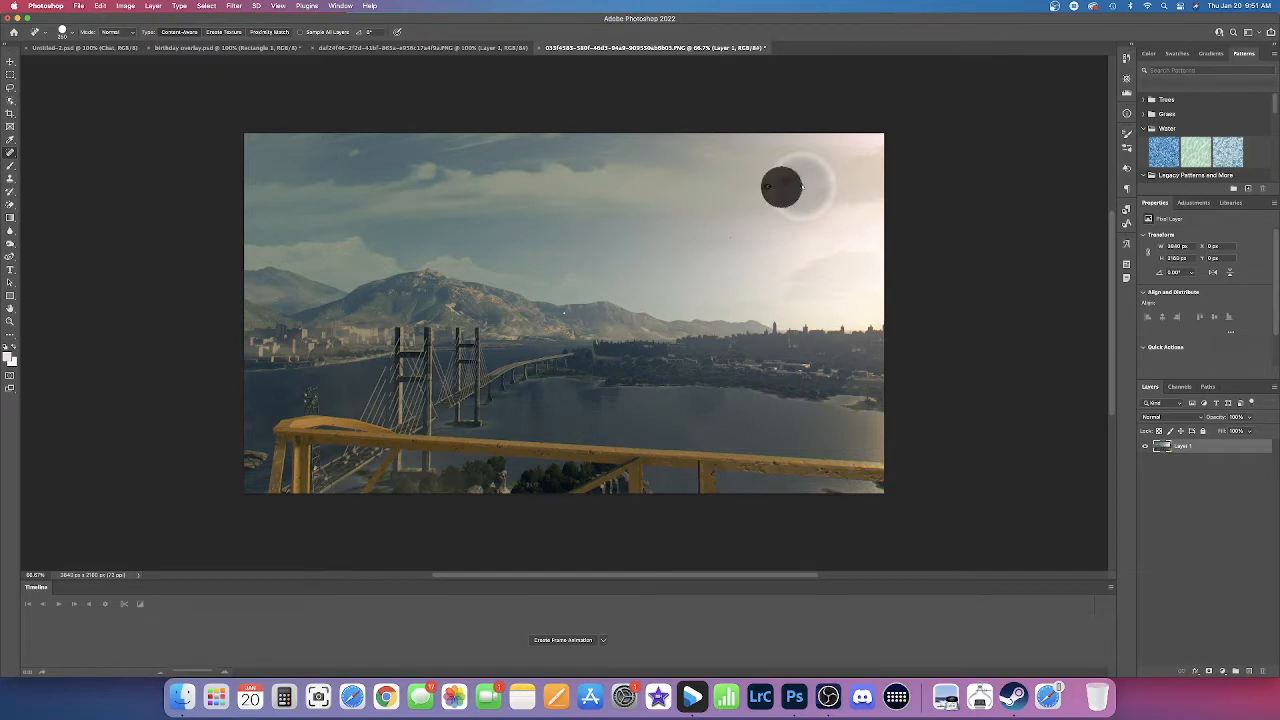
mouse_move(802, 186)
left_mouse_down()
mouse_move(812, 202)
mouse_move(818, 165)
mouse_move(815, 178)
mouse_move(795, 165)
mouse_move(794, 180)
left_mouse_up()
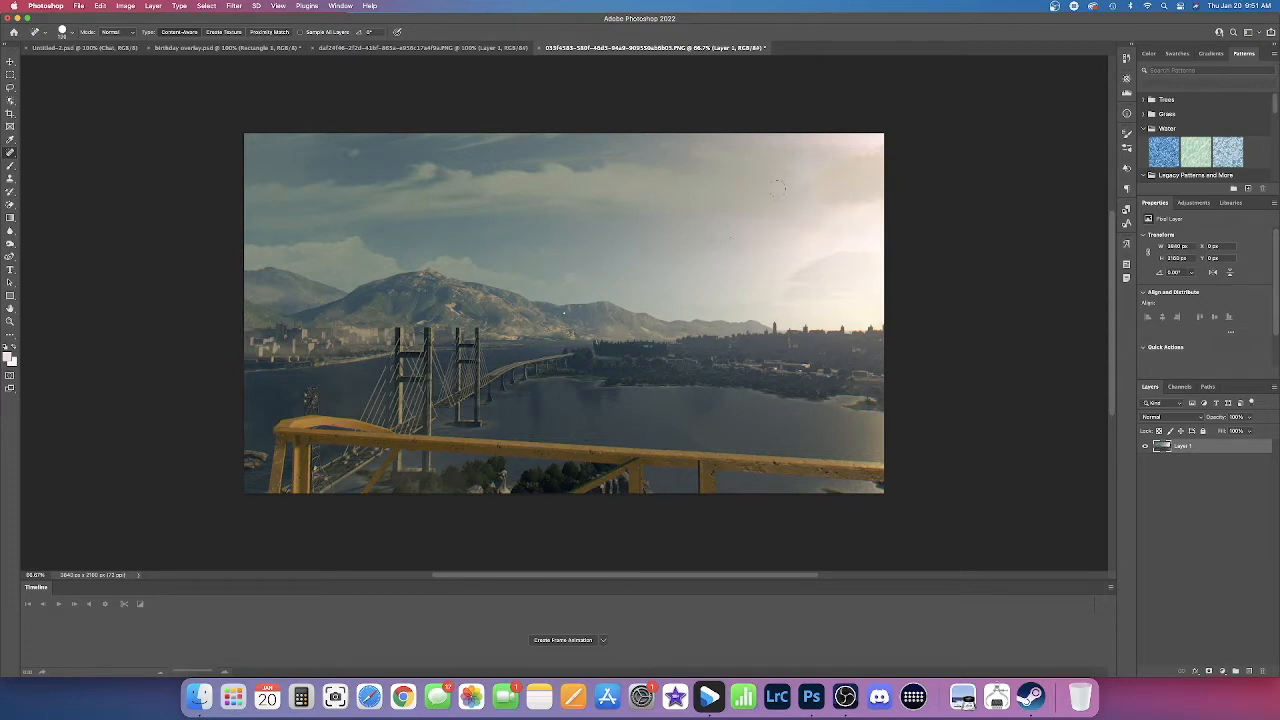
left_click(785, 185)
left_click(788, 170)
left_click(785, 171)
Step: Try to erase the yellow railing's far right section with the Spot Healing Brush, and undo the stroke
left_click(10, 61)
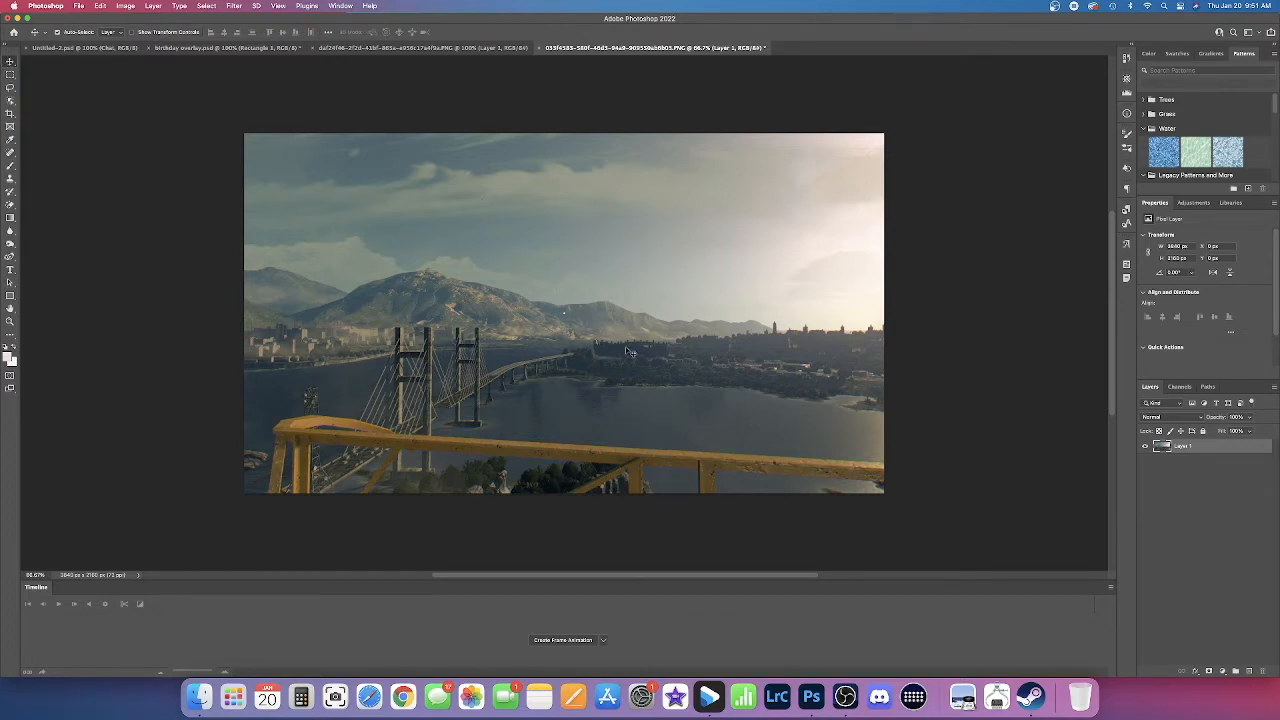
left_click(10, 152)
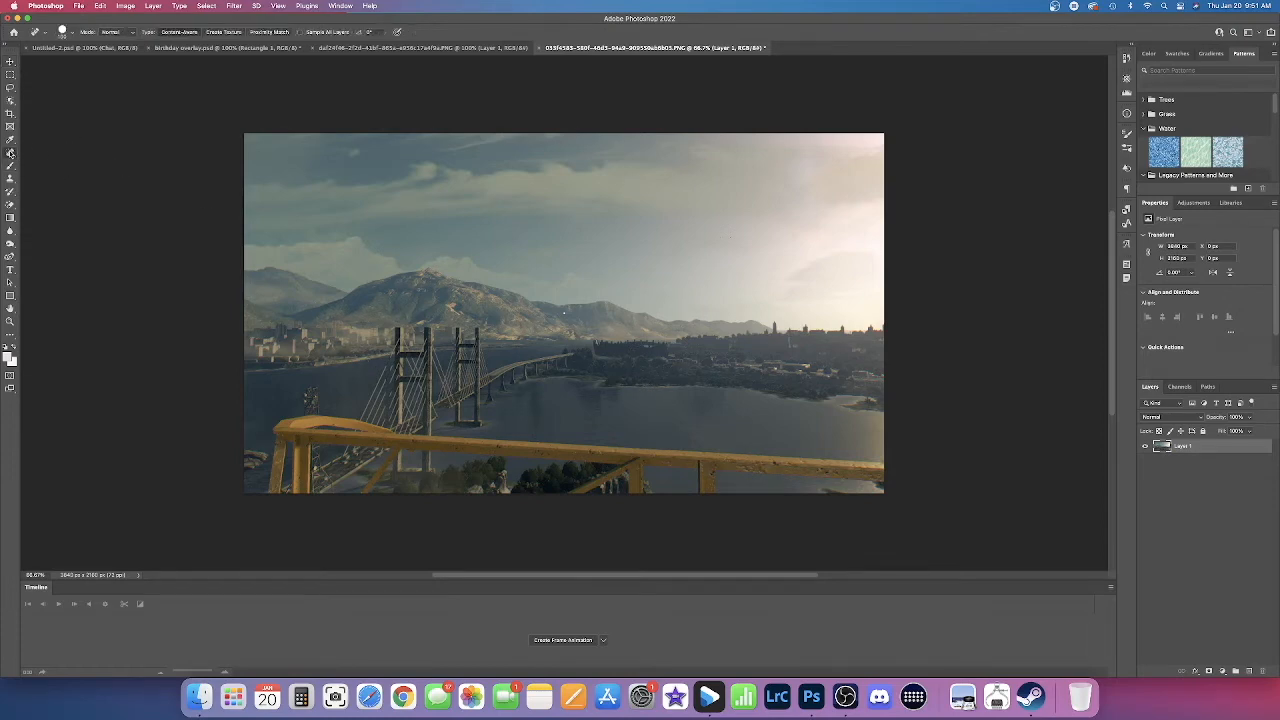
right_click(10, 152)
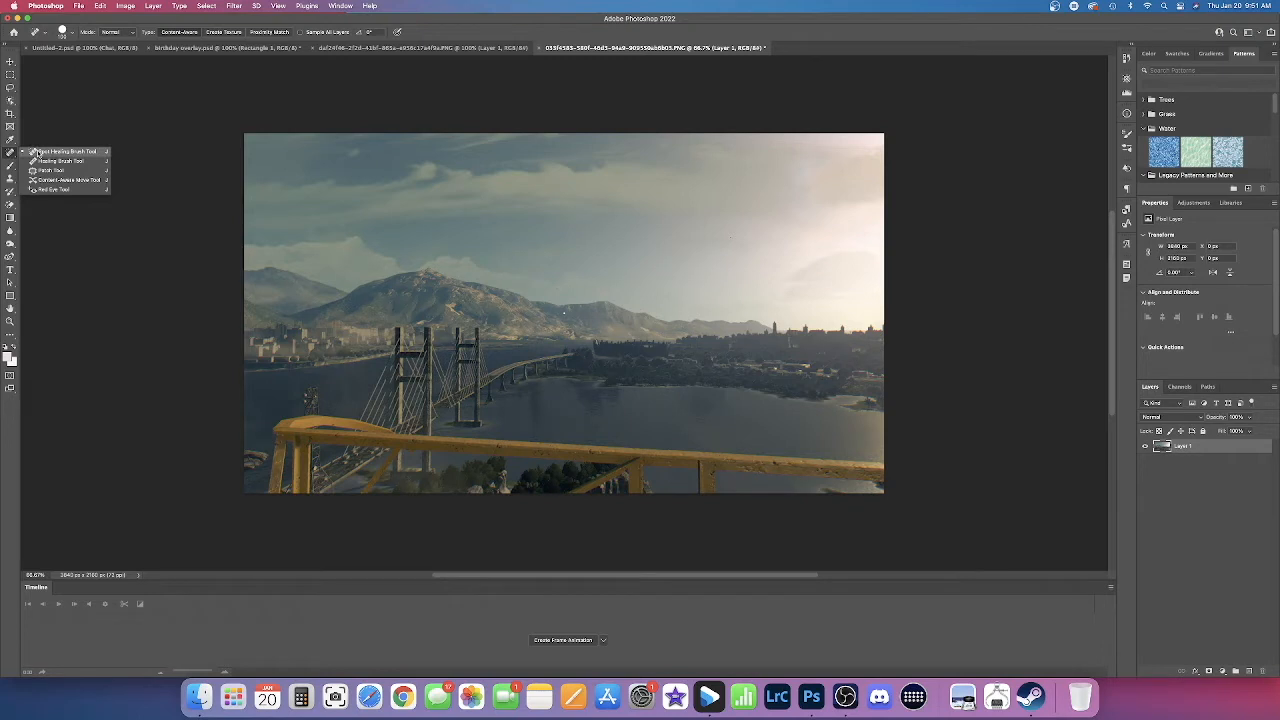
left_click(37, 152)
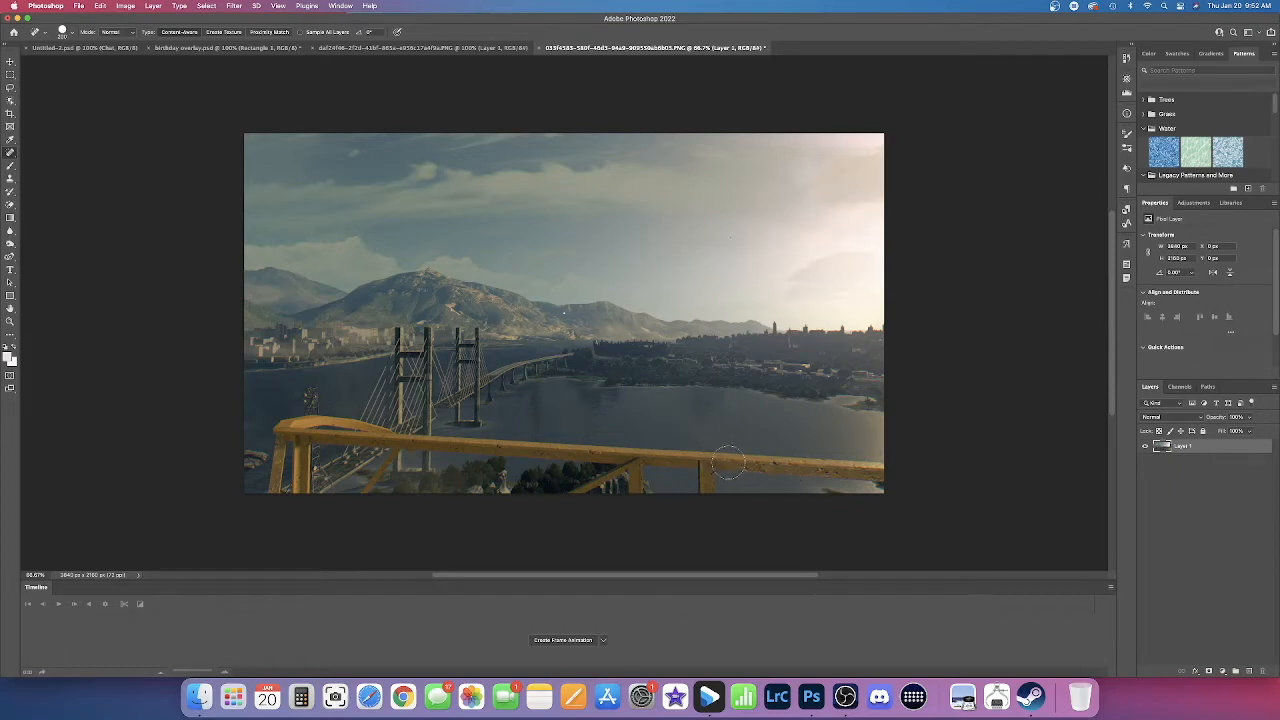
left_click_drag(729, 463, 884, 467)
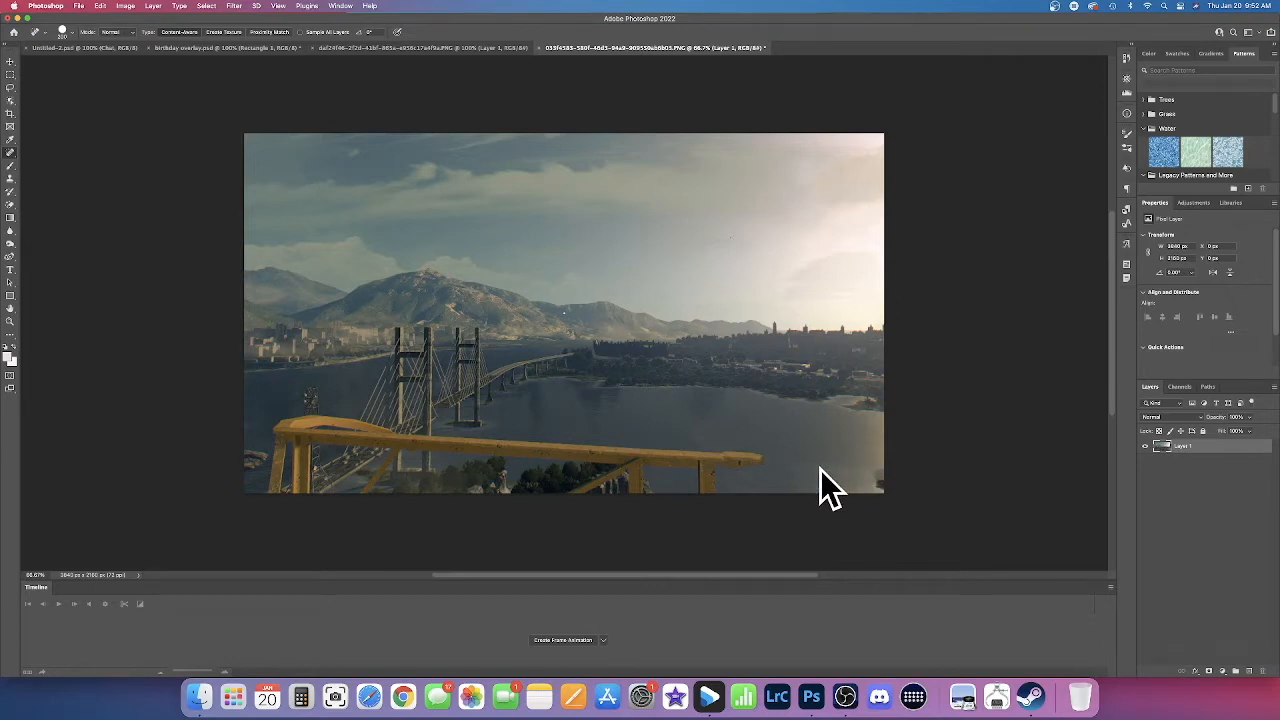
key("super+z")
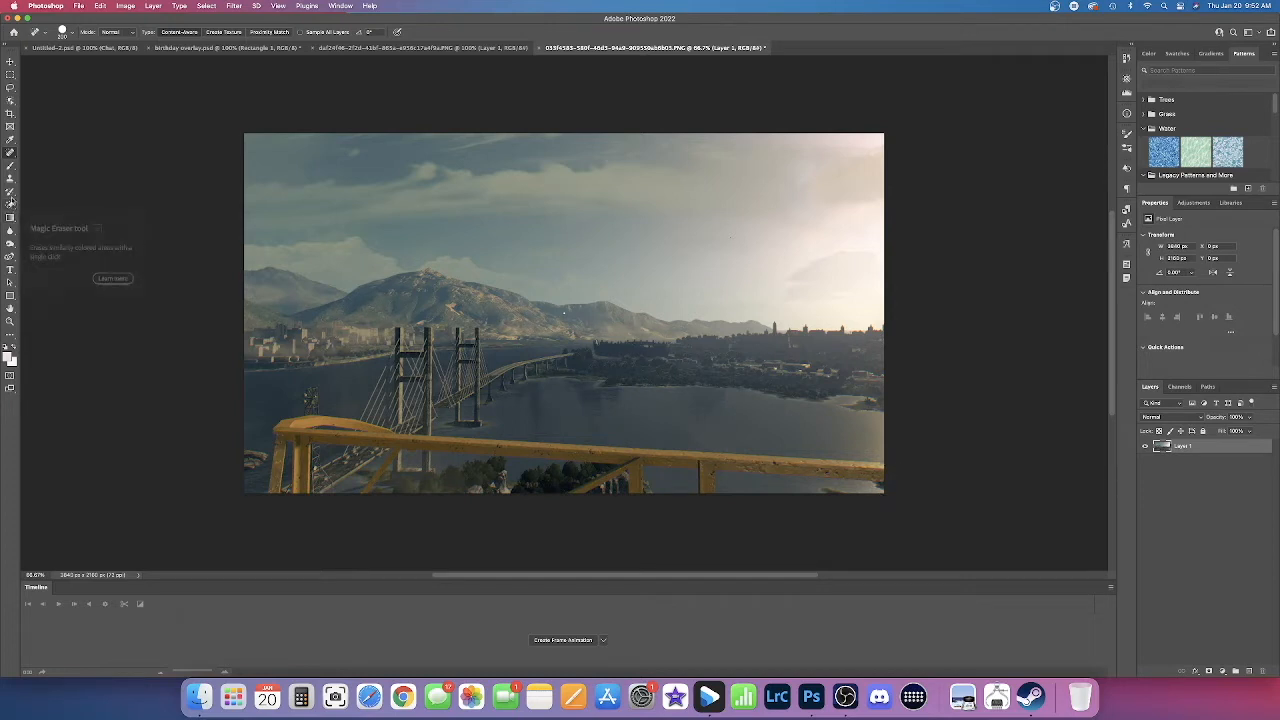
Step: Paint sampled water over the yellow railing to the right of its last post with the Healing Brush
left_click(10, 152)
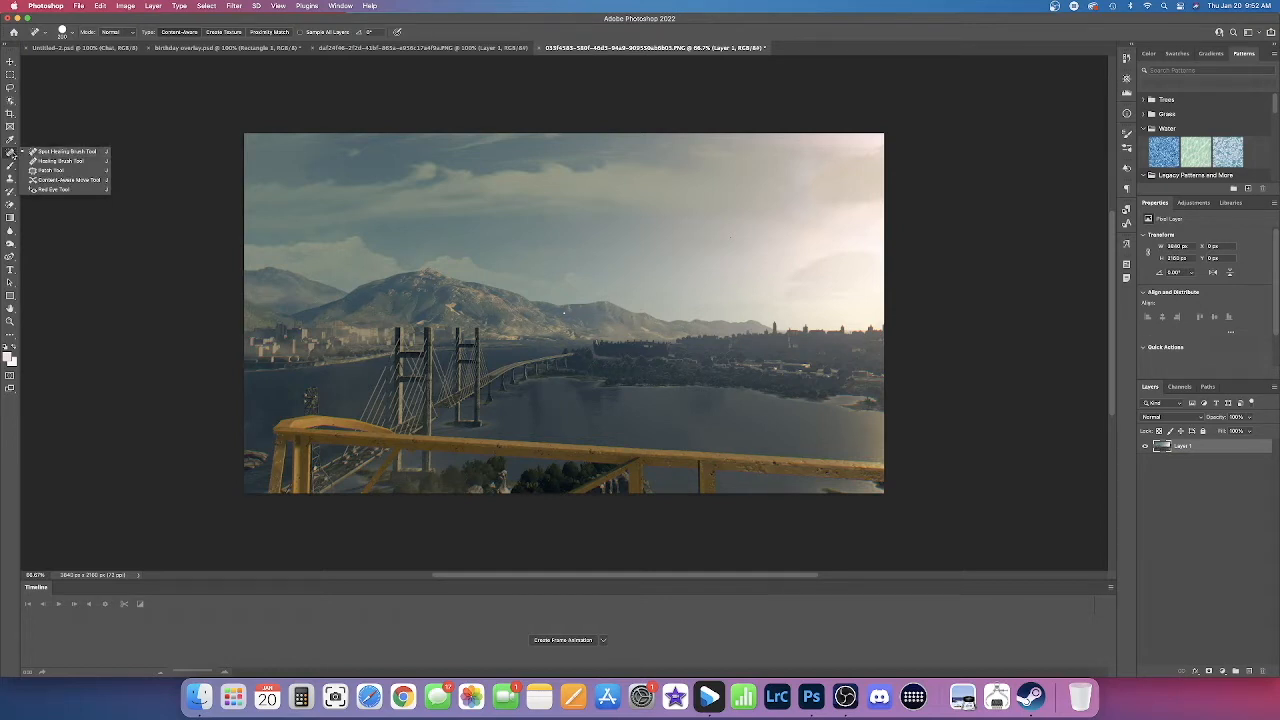
left_click(57, 161)
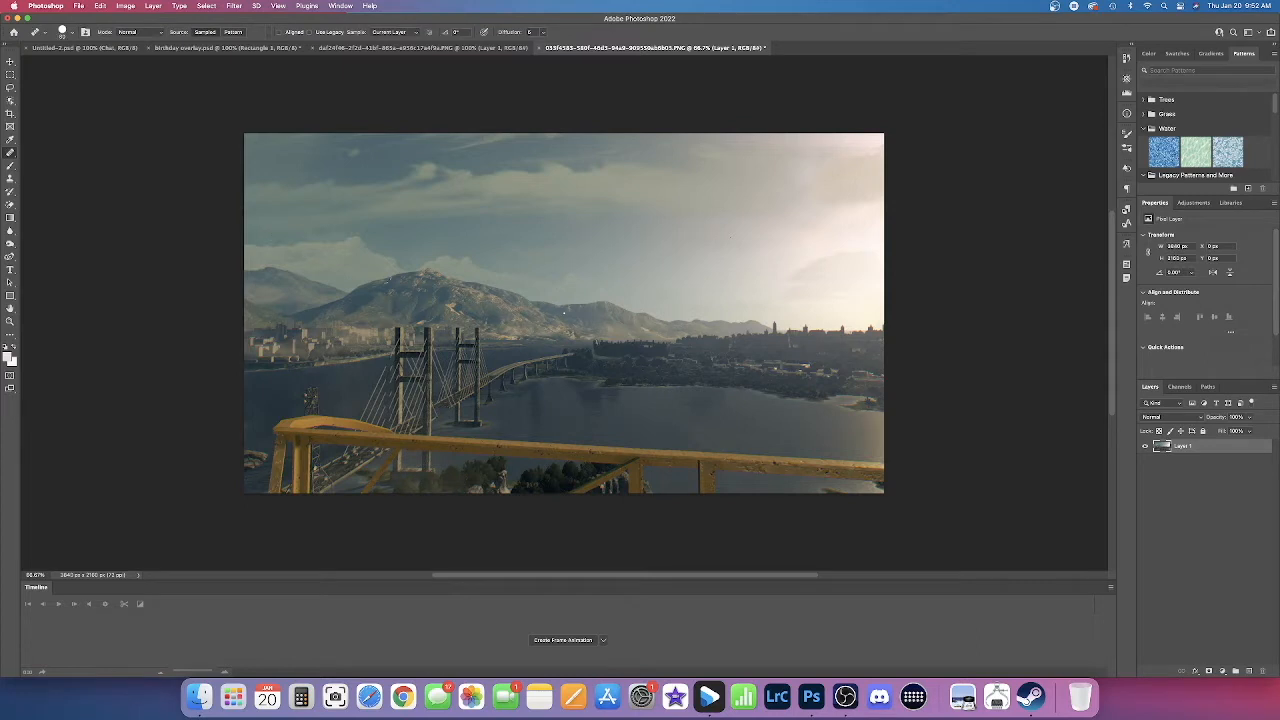
key("bracketleft")
key("bracketleft")
key("bracketleft")
left_click(855, 468)
left_click_drag(855, 470, 831, 468)
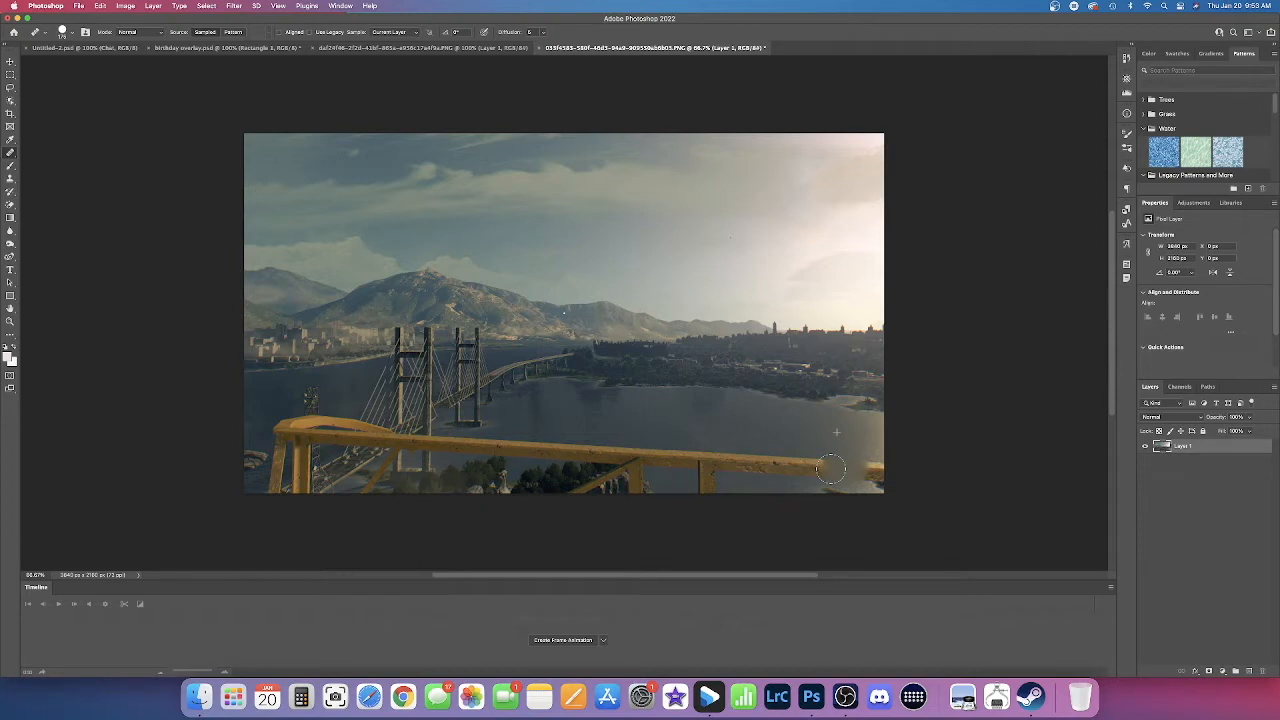
left_click_drag(831, 468, 718, 462)
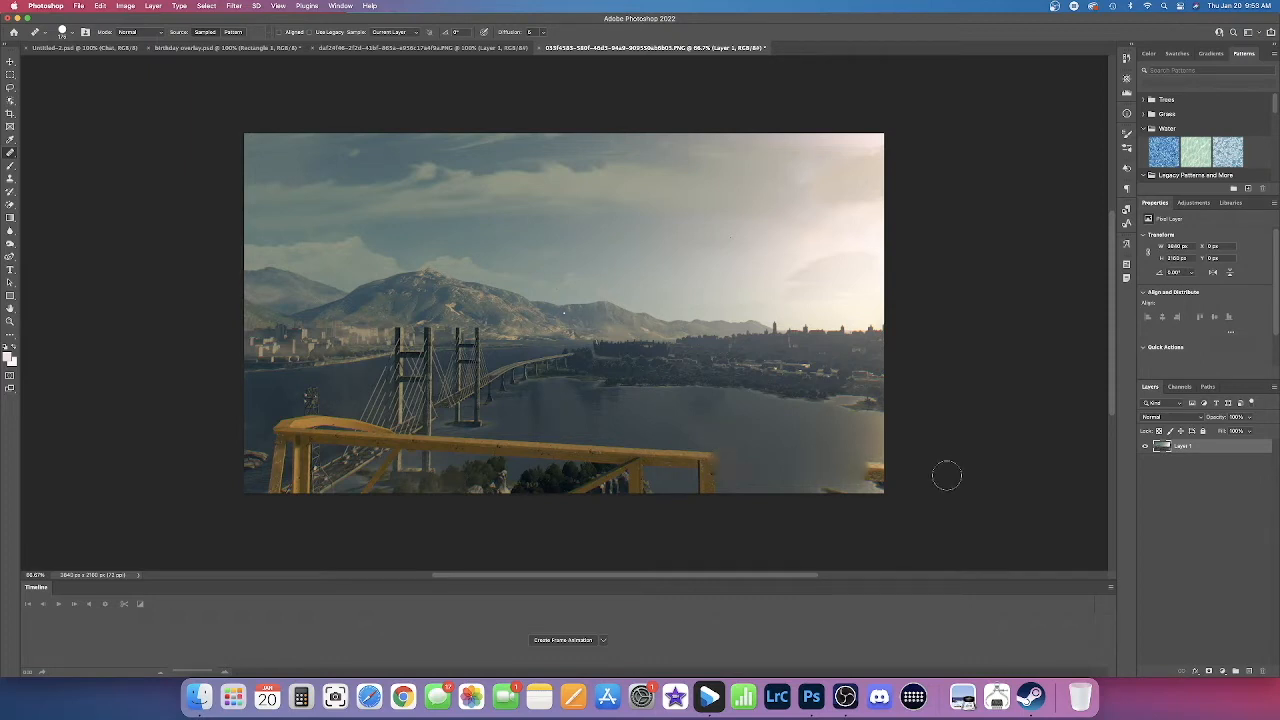
mouse_move(876, 472)
left_mouse_down()
mouse_move(876, 454)
mouse_move(885, 474)
mouse_move(870, 472)
left_mouse_up()
Step: Cover the railing beam between the two rightmost posts with water using the Healing Brush
left_click(655, 431, "alt")
left_click_drag(653, 455, 689, 460)
left_click_drag(690, 460, 697, 459)
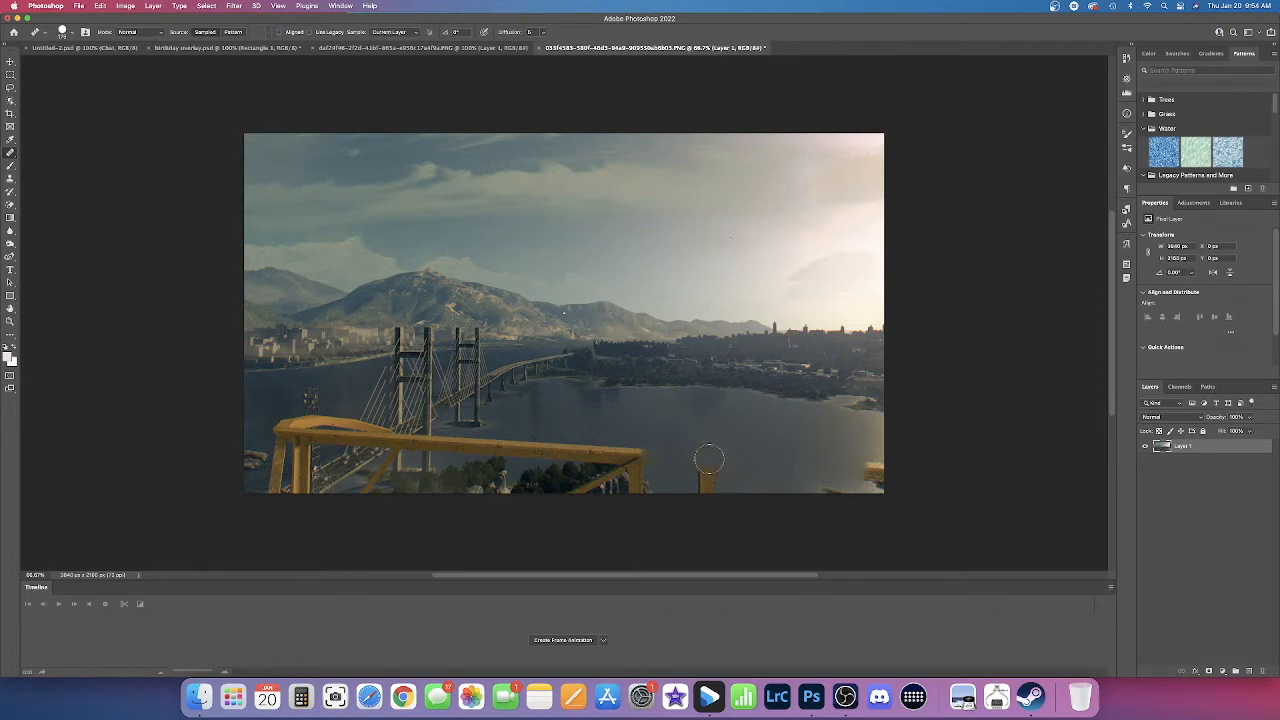
mouse_move(701, 459)
left_mouse_down()
mouse_move(722, 458)
mouse_move(706, 460)
left_mouse_up()
Step: Heal away the isolated yellow post and its smudged top using water sampled beside it
key("super+plus")
key("super+plus")
scroll(738, 469, "down", 8)
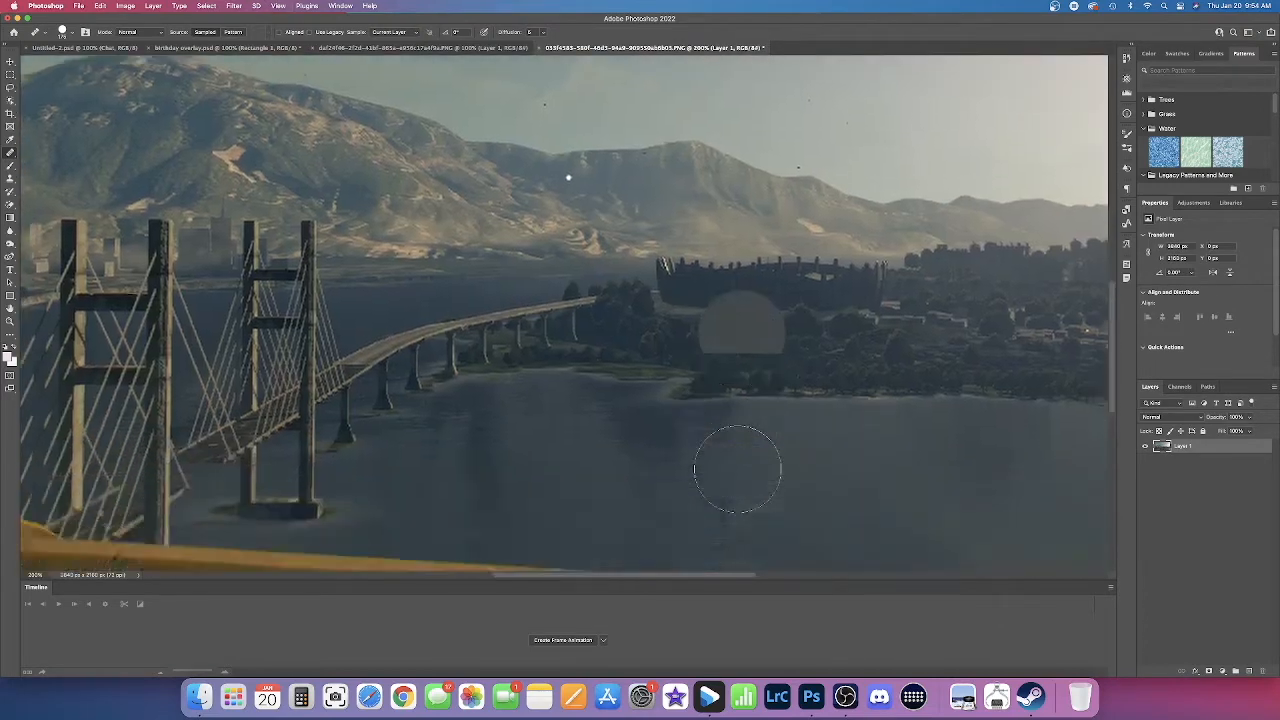
scroll(730, 459, "right", 5)
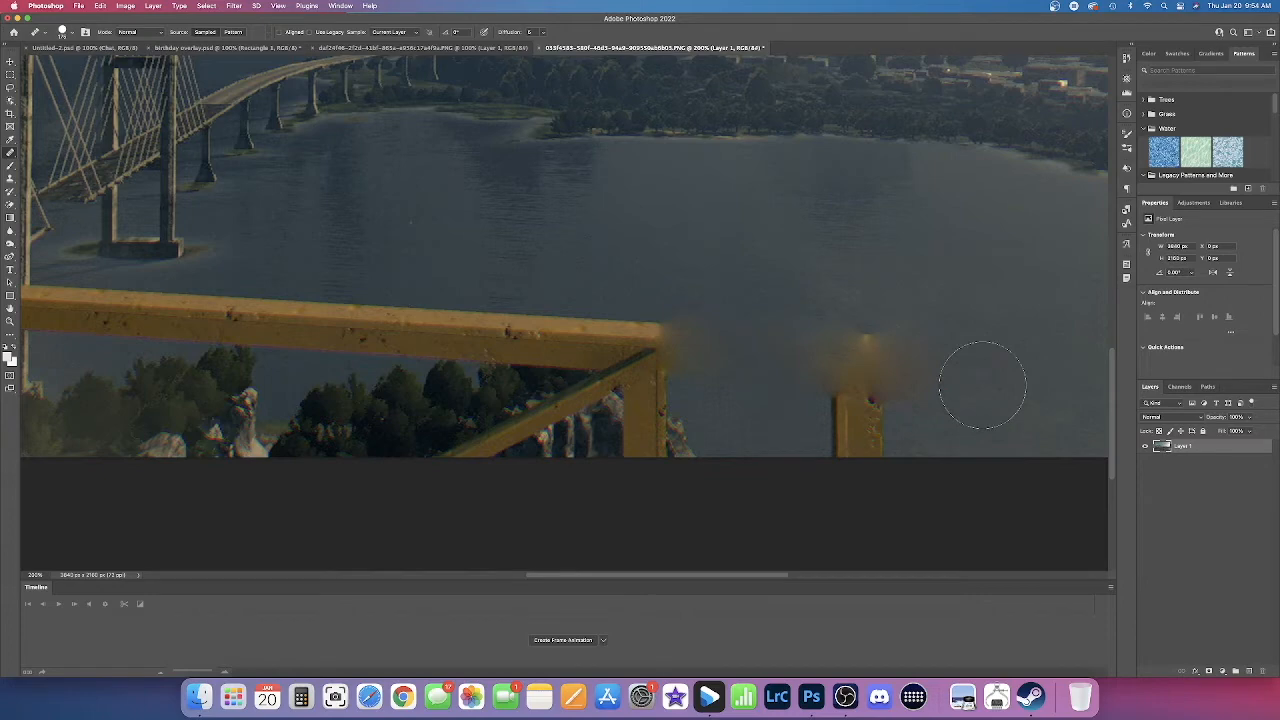
key("super+minus")
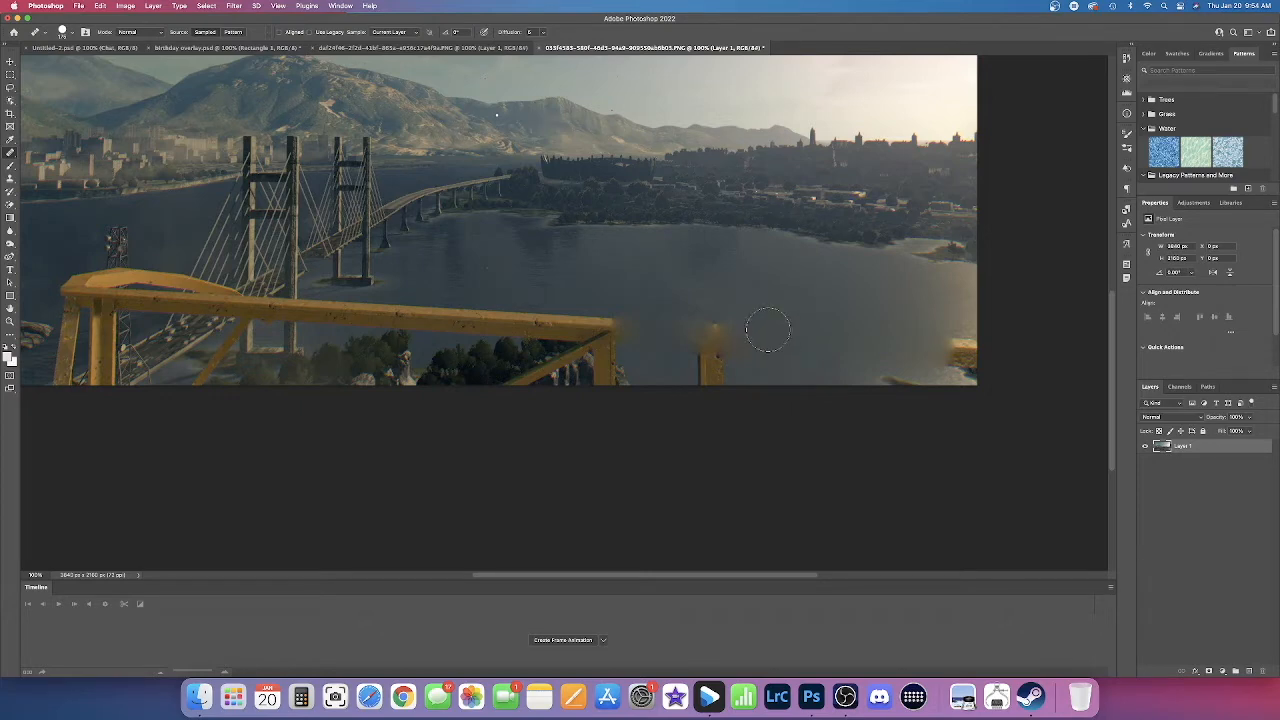
left_click(768, 329, "alt")
left_click(716, 330)
key("bracketright")
key("bracketright")
key("bracketleft")
mouse_move(726, 358)
left_mouse_down()
mouse_move(712, 390)
mouse_move(700, 334)
mouse_move(734, 337)
mouse_move(713, 354)
mouse_move(694, 346)
mouse_move(700, 370)
mouse_move(741, 374)
mouse_move(751, 346)
left_mouse_up()
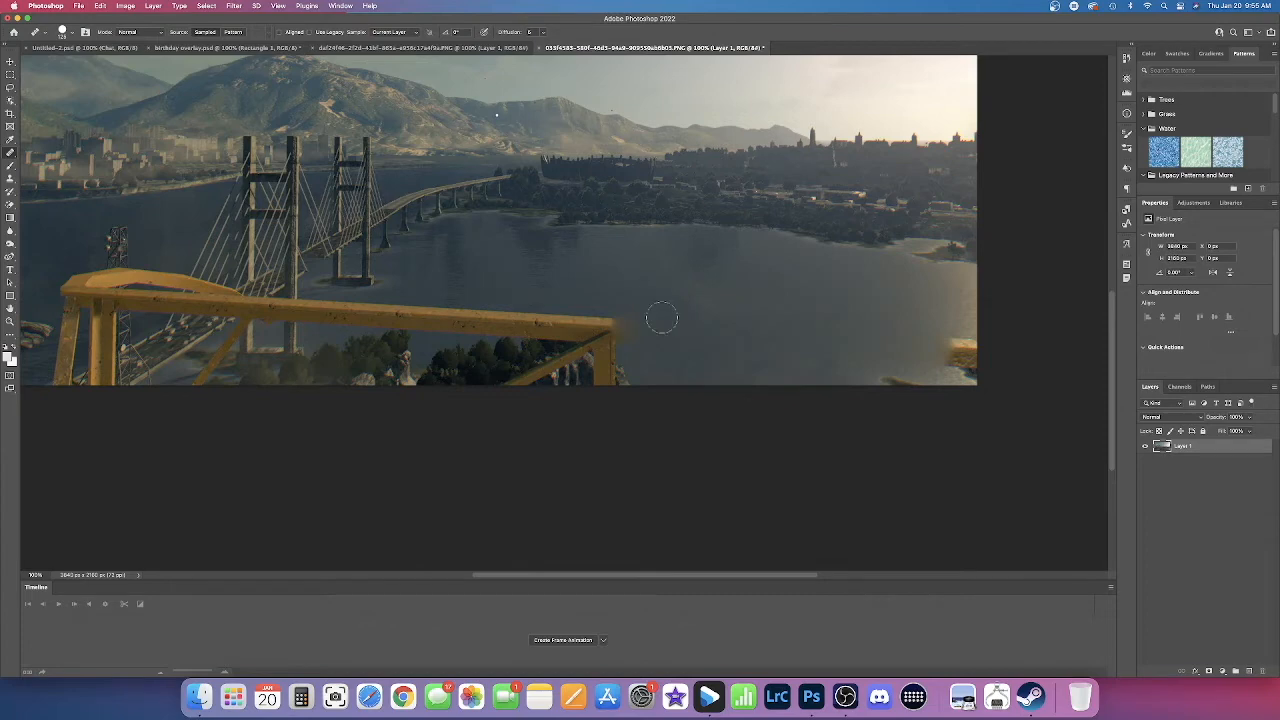
left_click(71, 36)
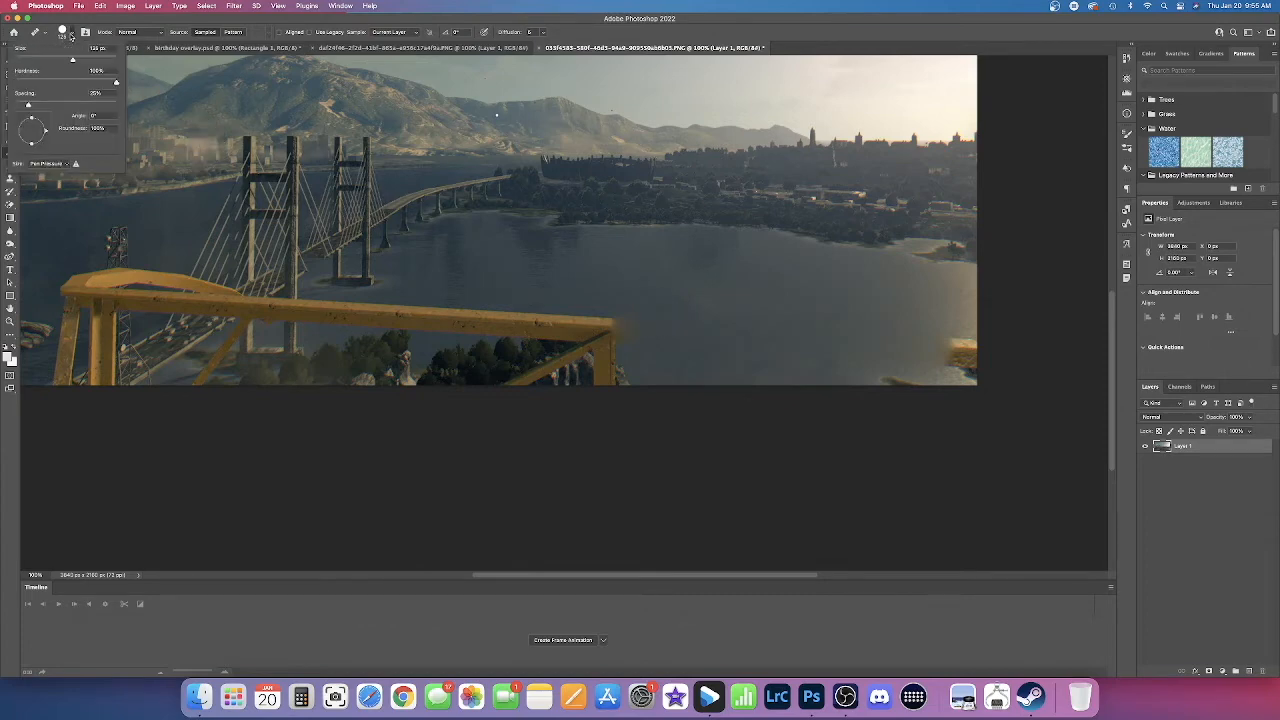
left_click(62, 30)
left_click(62, 34)
left_click(62, 32)
left_click(62, 32)
left_click(62, 32)
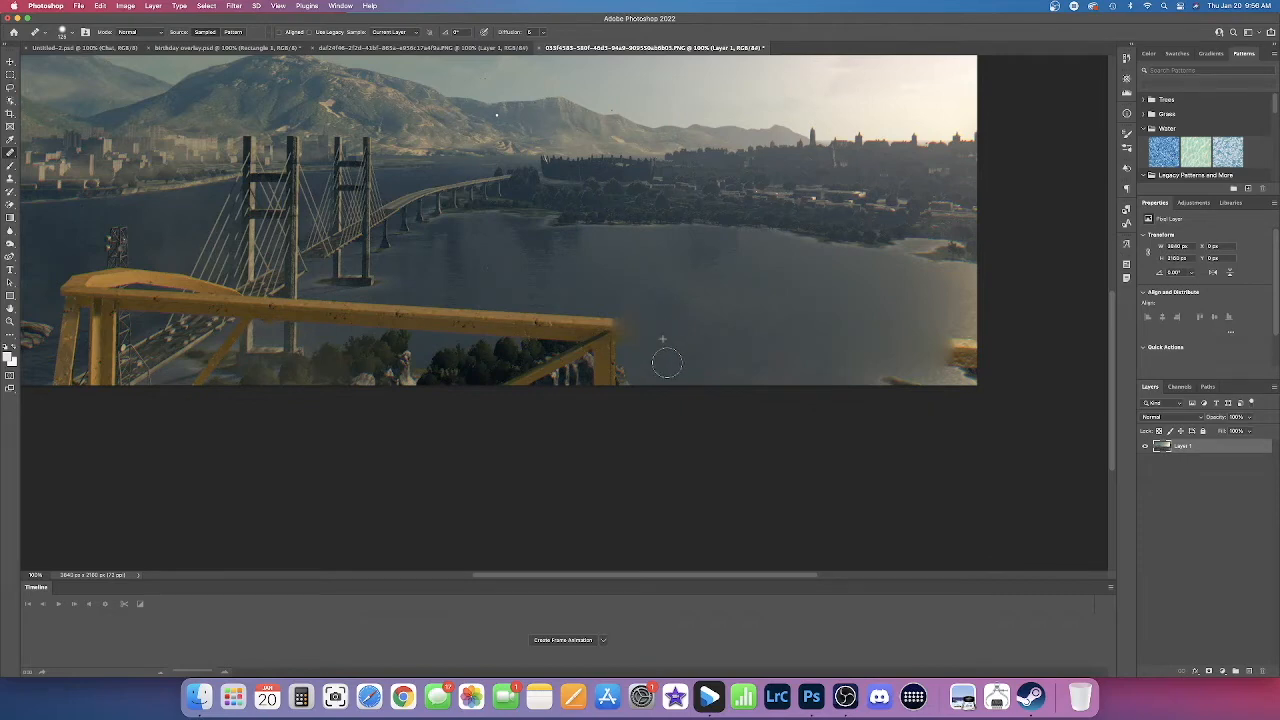
Step: Try to paint sampled water over the railing's right-hand corner with a larger Healing Brush
left_click(616, 314)
key("]")
key("]")
left_click(640, 313)
mouse_move(640, 313)
left_mouse_down()
mouse_move(653, 364)
mouse_move(638, 325)
mouse_move(611, 318)
left_mouse_up()
Step: Paint out the section of the railing beam above the trees with the Healing Brush, adjusting the brush size
scroll(631, 345, "down", 1)
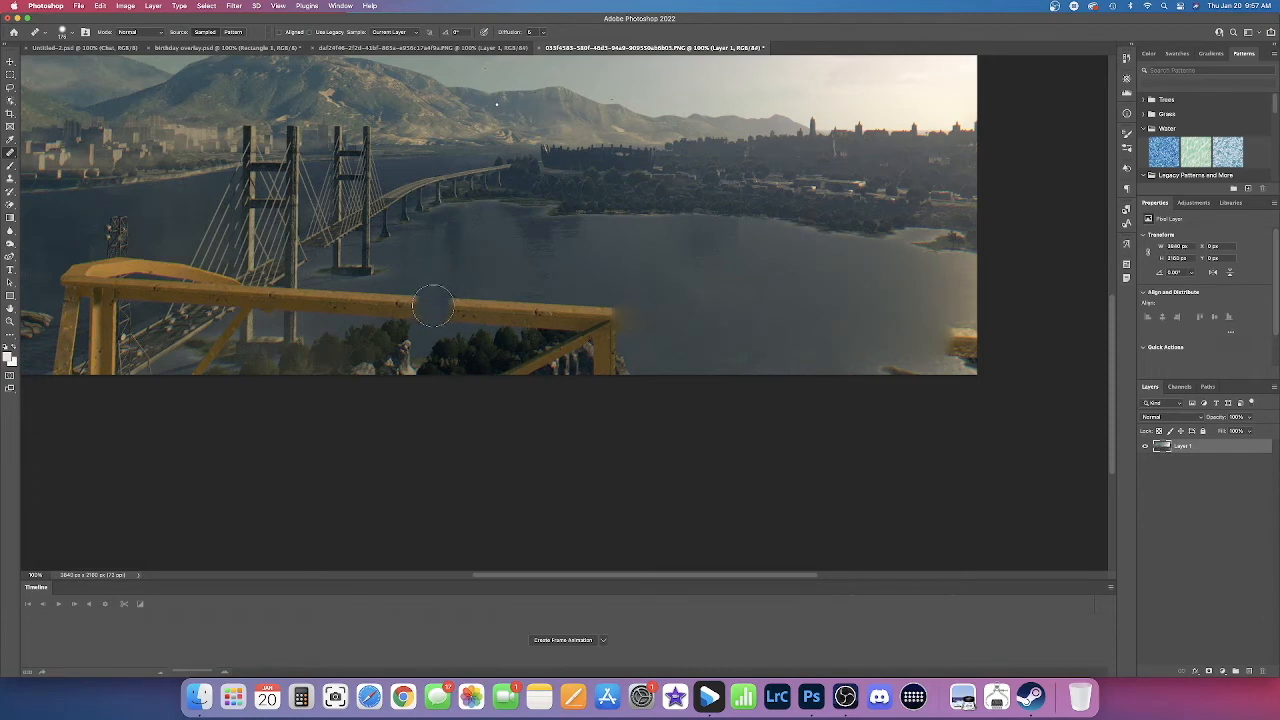
key("bracketright")
left_click(431, 309)
left_click_drag(431, 309, 457, 310)
key("[")
key("[")
key("]")
left_click_drag(459, 311, 484, 311)
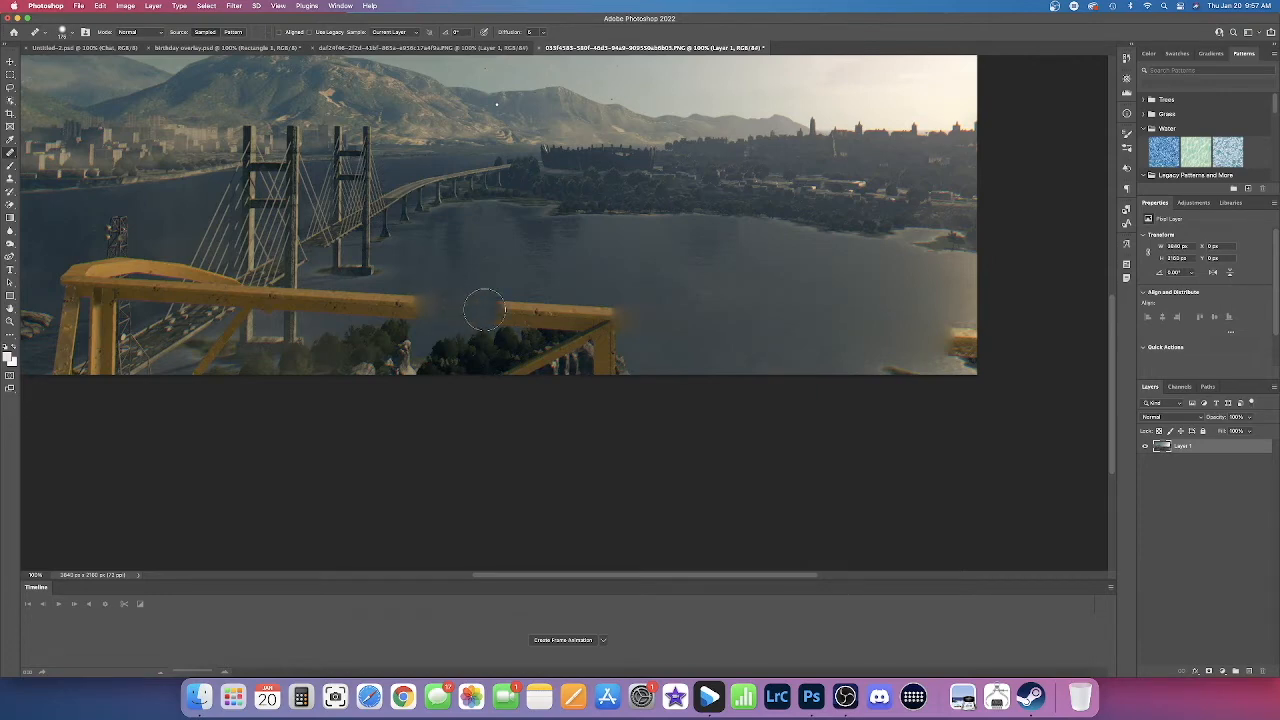
key("[")
left_click_drag(486, 311, 506, 311)
key("[")
mouse_move(518, 312)
left_mouse_down()
mouse_move(455, 309)
mouse_move(504, 332)
left_mouse_up()
Step: Replace the remaining beam end, its corner post and the upper diagonal brace with sampled water
left_click(454, 285, "alt")
scroll(508, 263, "down", 1)
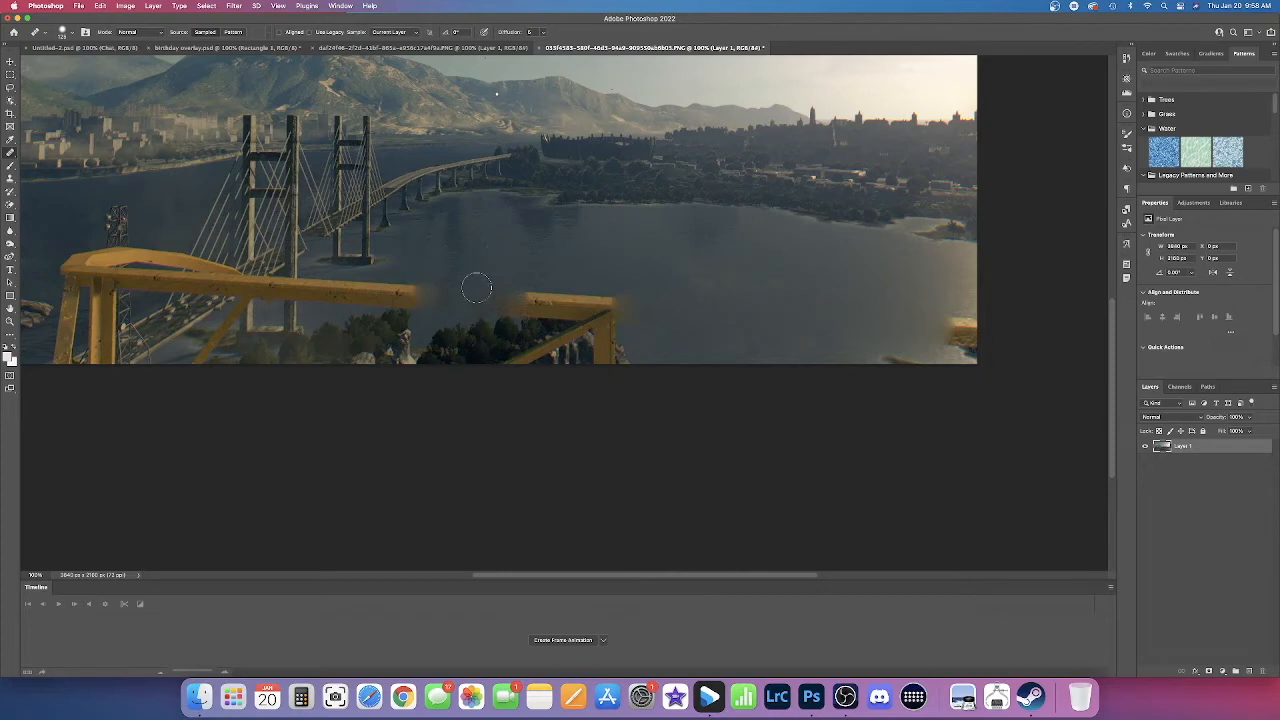
left_click(477, 280, "alt")
left_click_drag(475, 300, 512, 295)
key("bracketright")
key("bracketright")
mouse_move(519, 303)
left_mouse_down()
mouse_move(602, 309)
mouse_move(617, 362)
mouse_move(576, 334)
mouse_move(505, 331)
mouse_move(572, 358)
mouse_move(619, 345)
mouse_move(611, 313)
mouse_move(630, 321)
mouse_move(610, 302)
mouse_move(610, 319)
mouse_move(532, 328)
left_mouse_up()
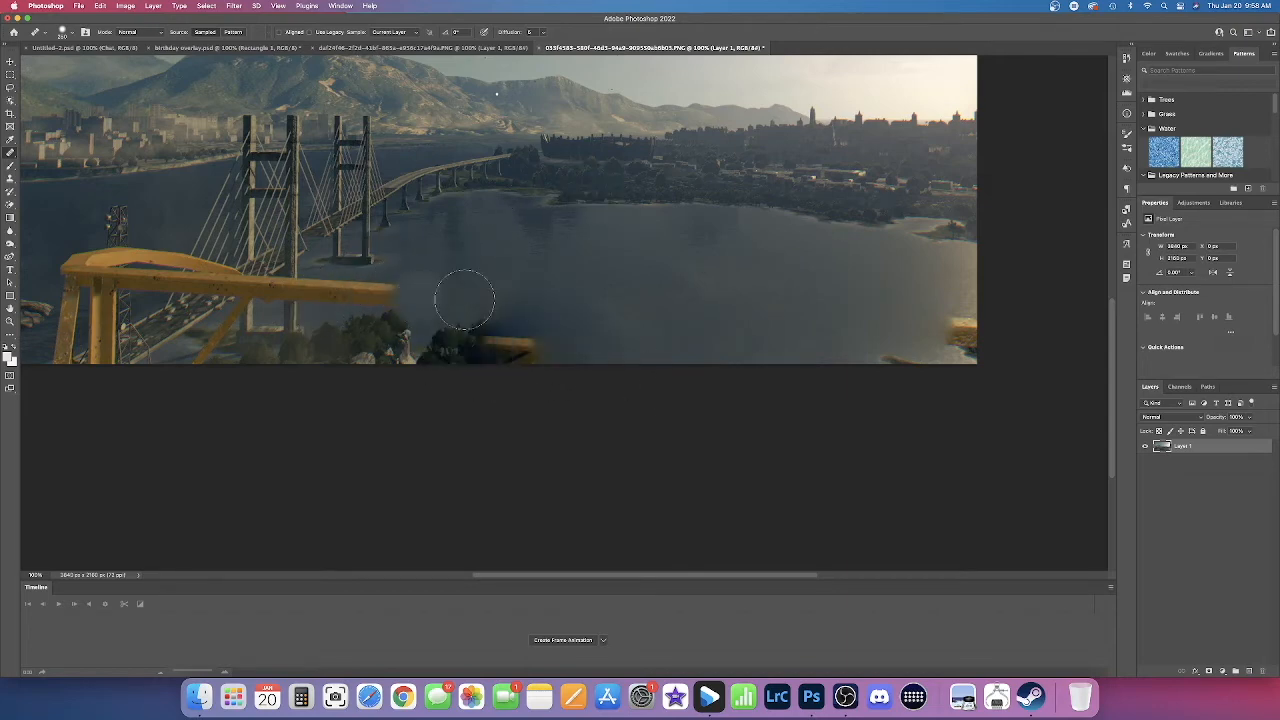
Step: Heal away the yellow railing remnant at the image's right edge using water sampled above it
scroll(459, 280, "up", 5)
scroll(459, 280, "left", 5)
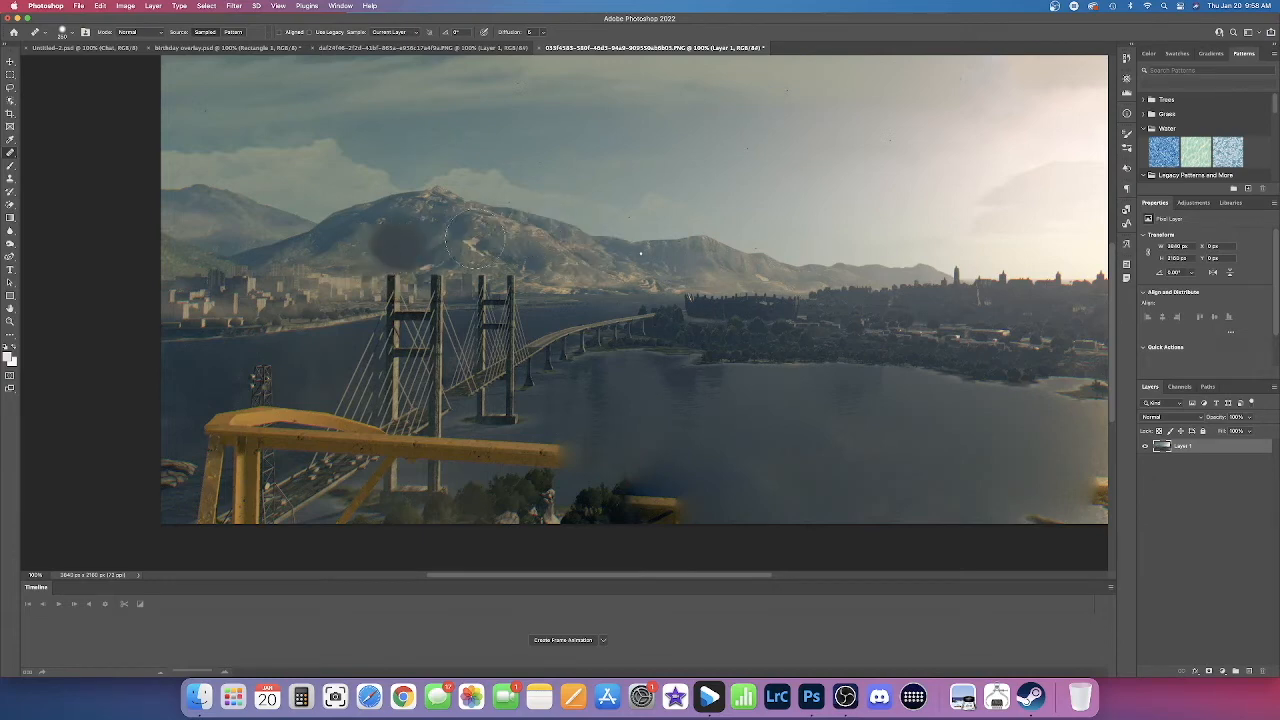
scroll(560, 160, "down", 3)
scroll(560, 160, "right", 3)
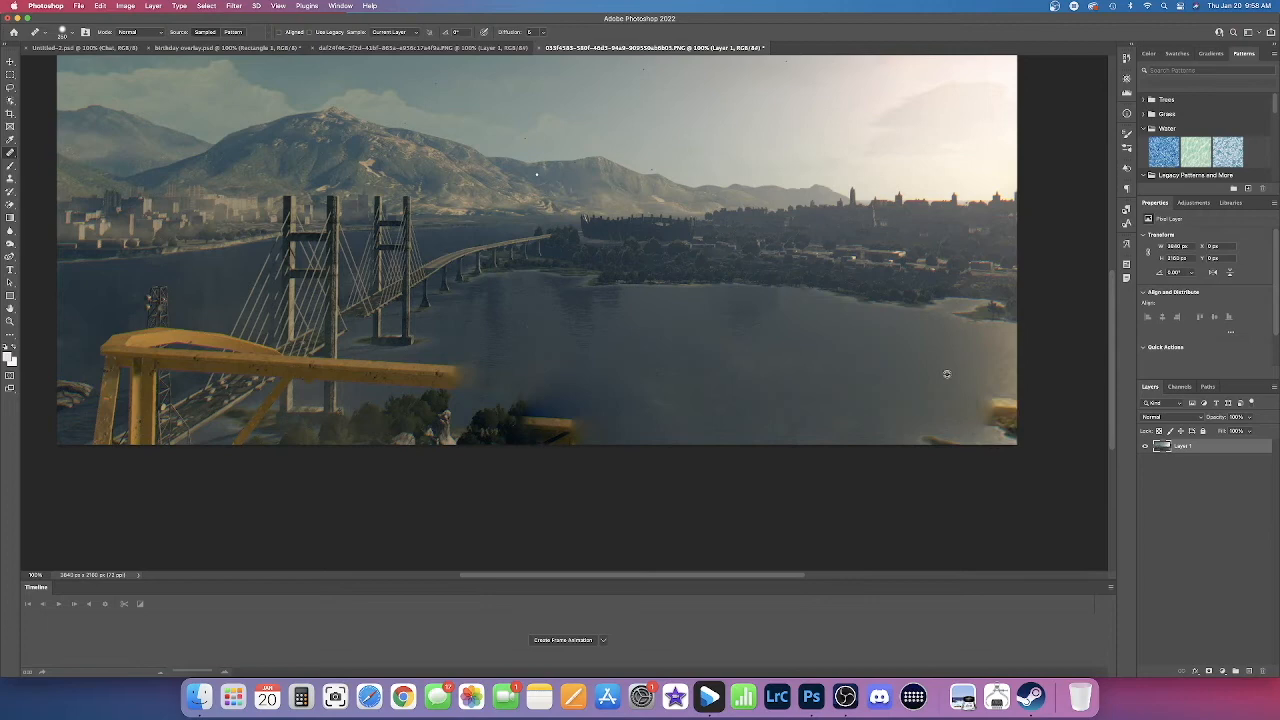
left_click(989, 358, "alt")
left_click_drag(995, 395, 1003, 420)
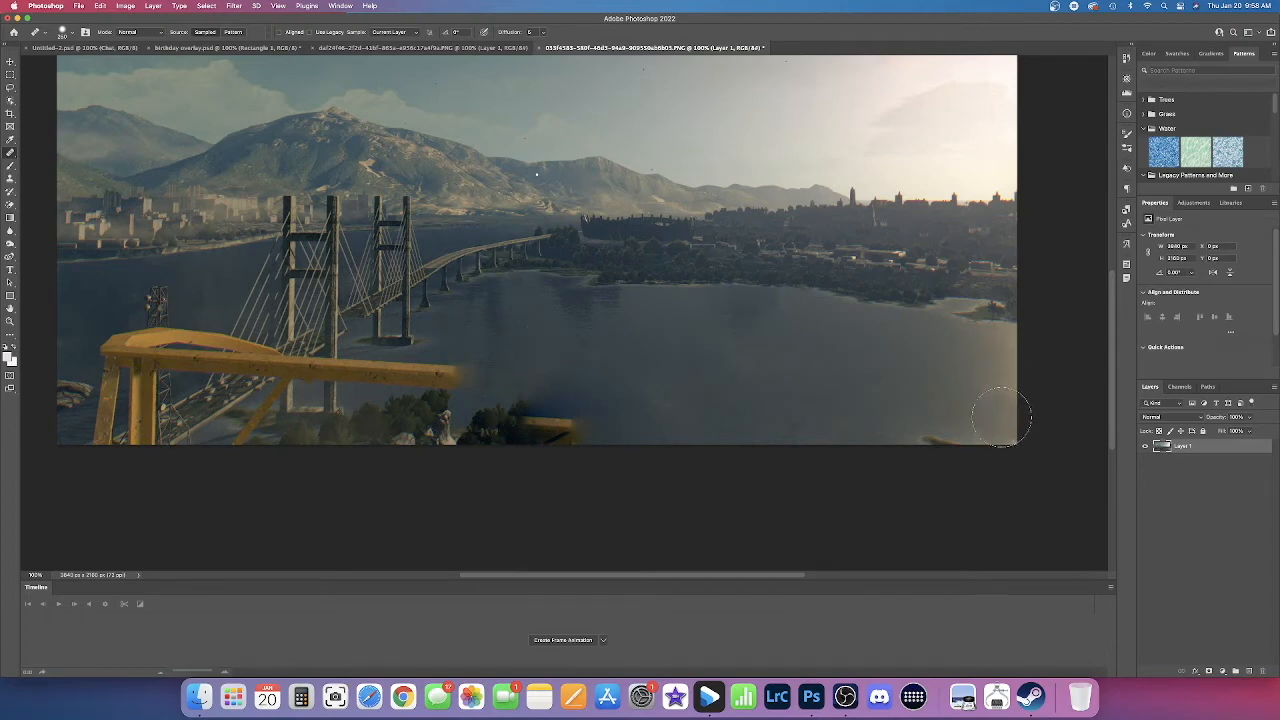
Step: Cover the small shoreline fragment near the image's lower-right corner with sampled water
key("bracketright")
key("bracketleft")
key("bracketleft")
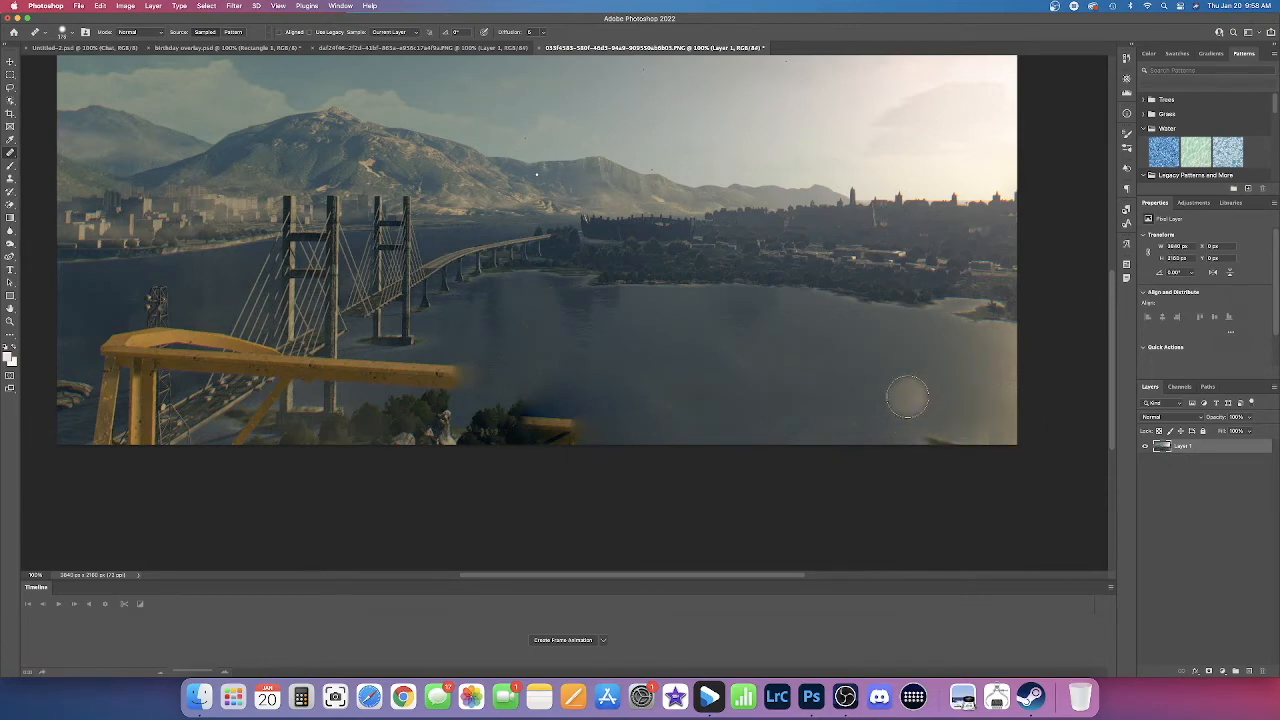
left_click(907, 397, "alt")
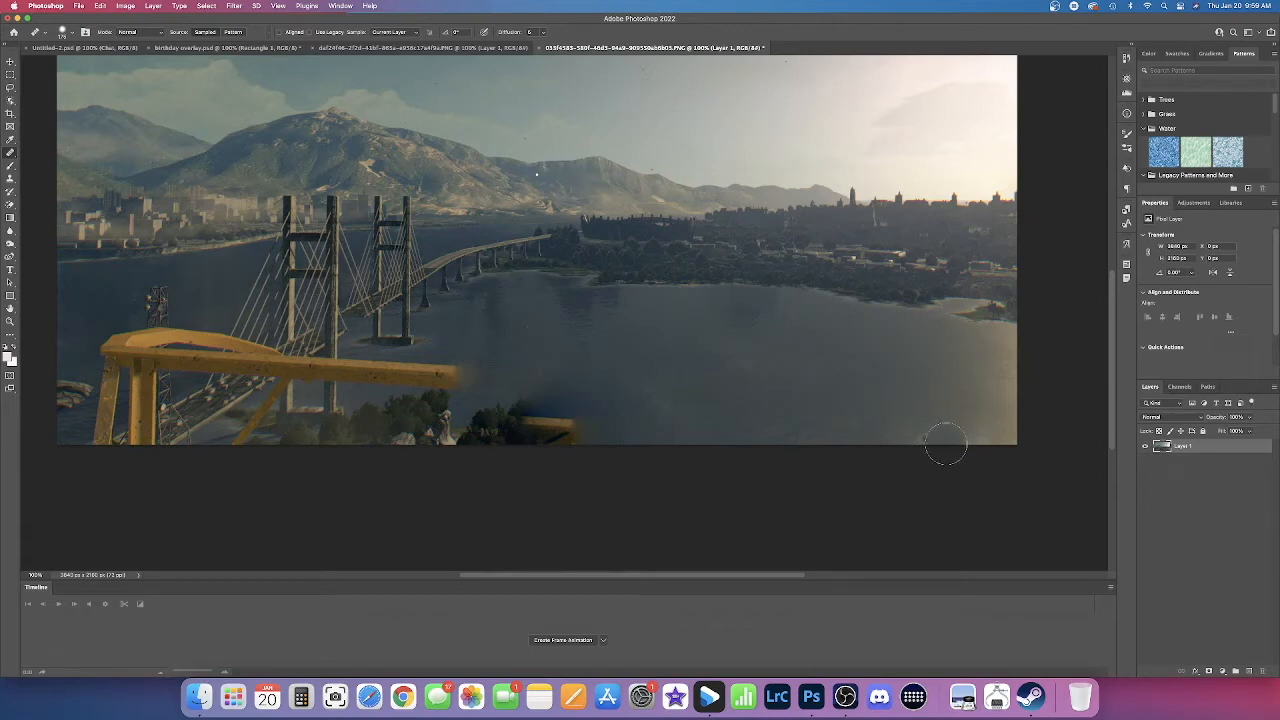
key("bracketright")
key("bracketright")
left_click_drag(940, 434, 942, 431)
Step: Paint over the leftover yellow brace piece beside the trees at the image's lower edge with the Healing Brush
scroll(873, 430, "left", 3)
scroll(873, 430, "up", 2)
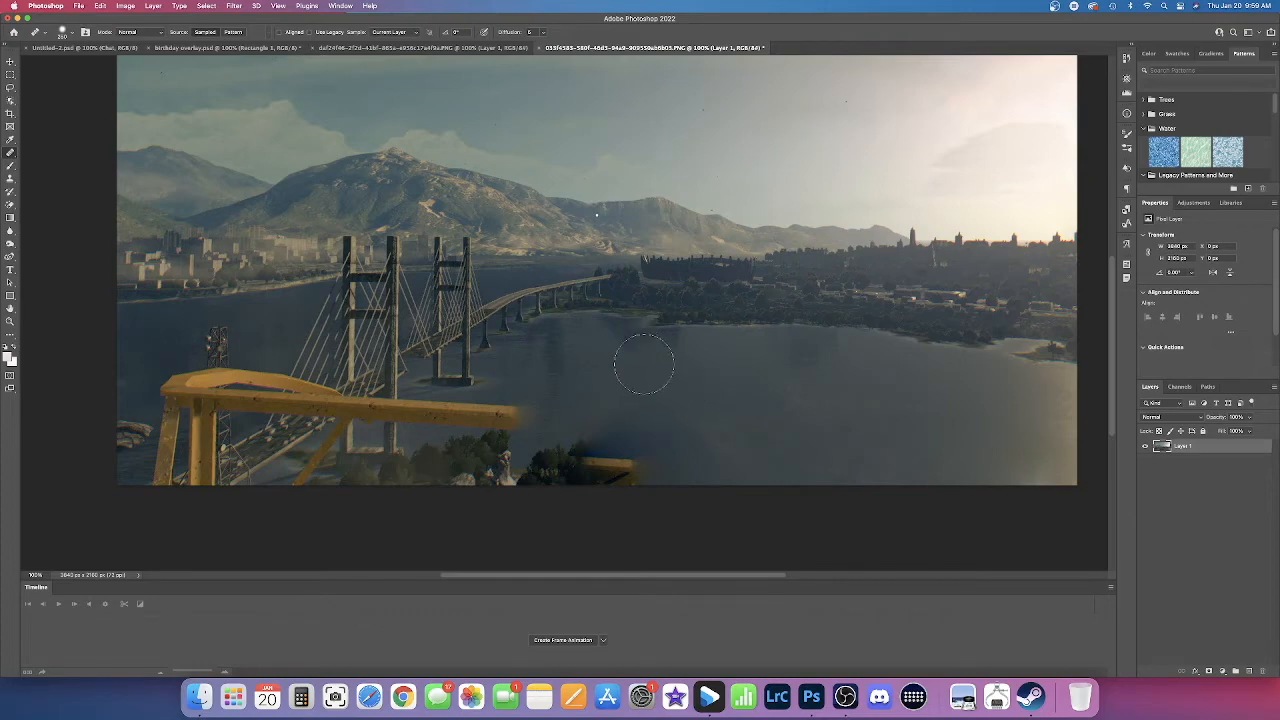
scroll(632, 350, "down", 1)
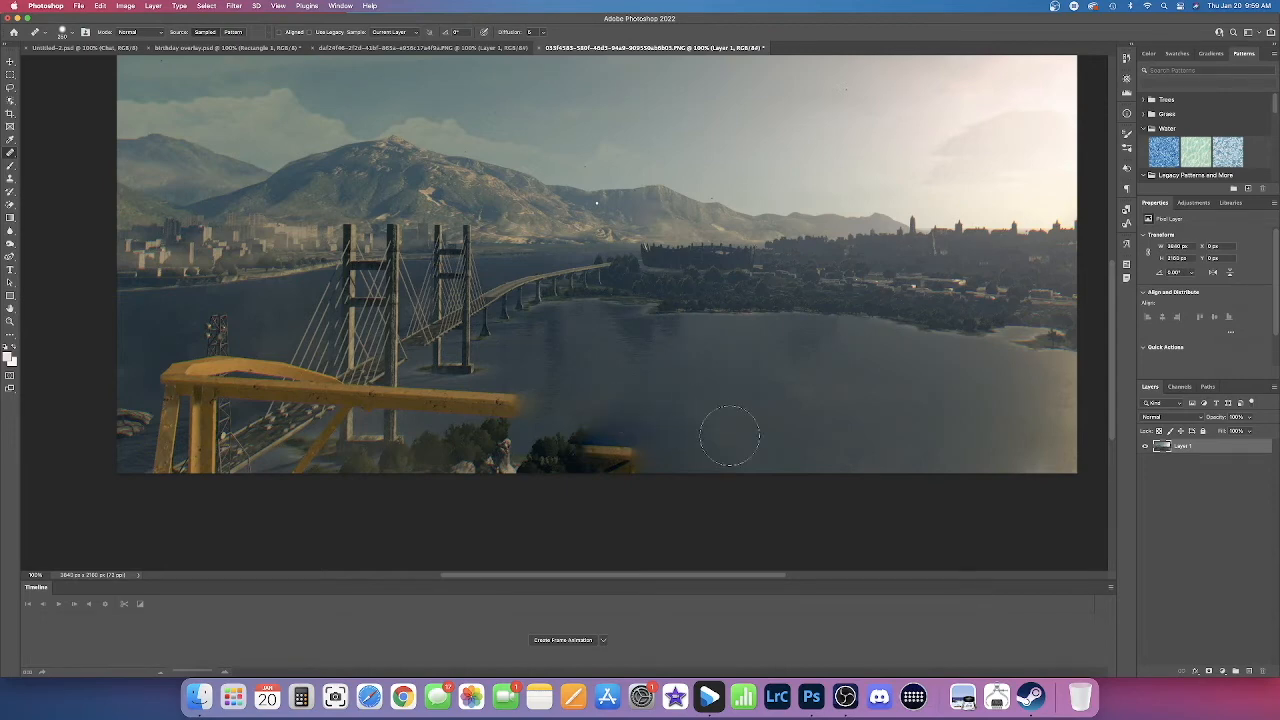
left_click_drag(706, 434, 645, 432)
key("bracketleft")
key("bracketleft")
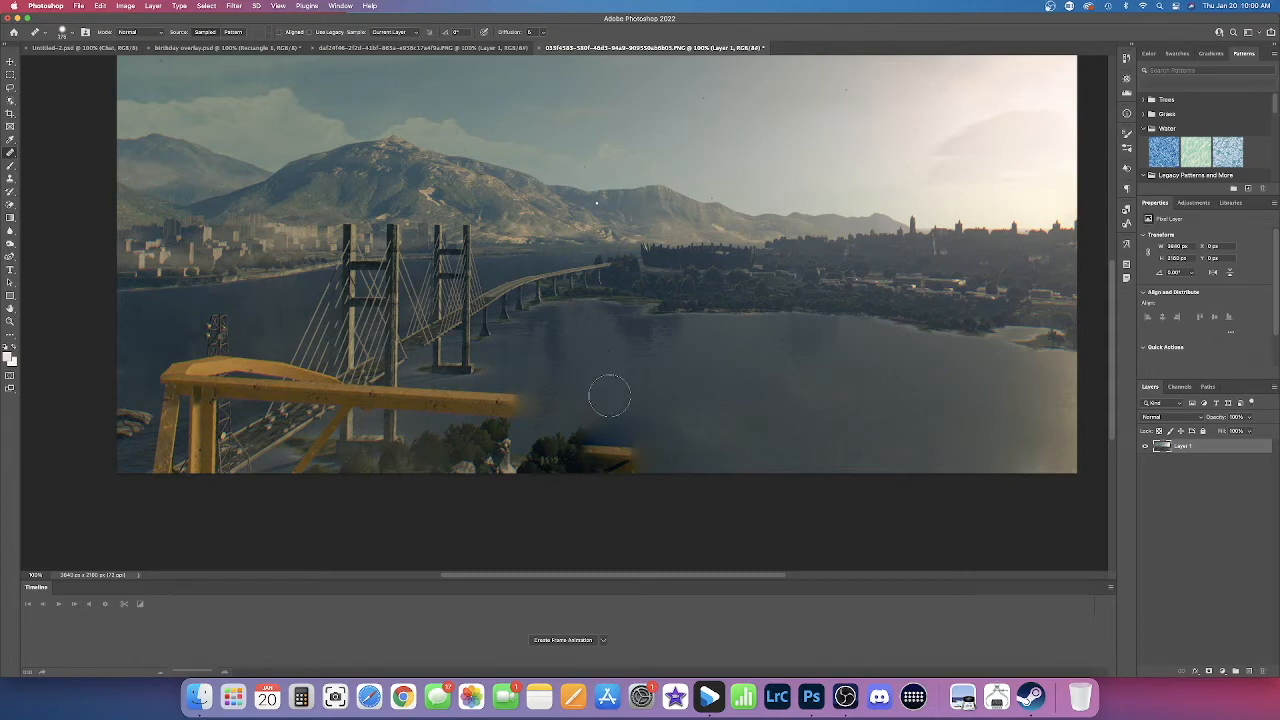
key("bracketright")
key("bracketright")
mouse_move(610, 408)
left_mouse_down()
mouse_move(635, 444)
mouse_move(599, 418)
mouse_move(580, 436)
mouse_move(617, 433)
mouse_move(640, 459)
mouse_move(697, 463)
left_mouse_up()
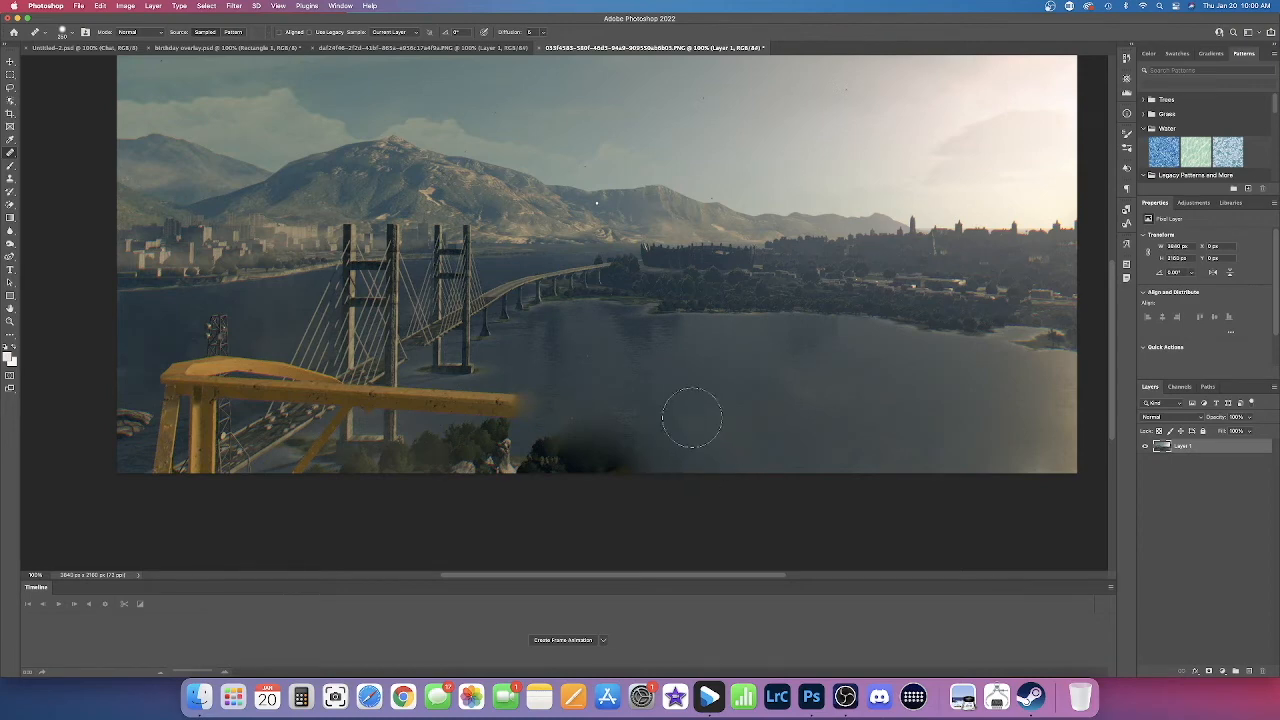
Step: Replace the dark smudge and the trees to the right of the white rock with sampled water
mouse_move(578, 430)
left_mouse_down()
mouse_move(611, 434)
mouse_move(639, 461)
left_mouse_up()
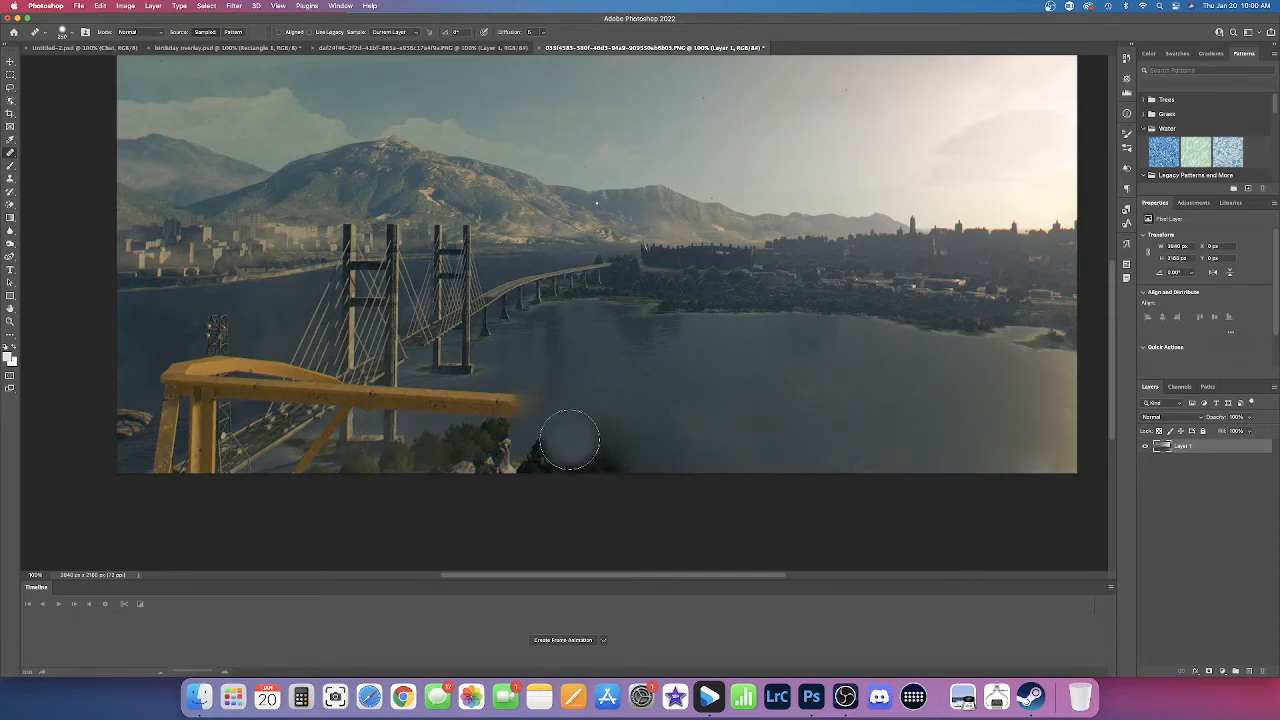
mouse_move(569, 437)
left_mouse_down()
mouse_move(586, 434)
mouse_move(620, 463)
left_mouse_up()
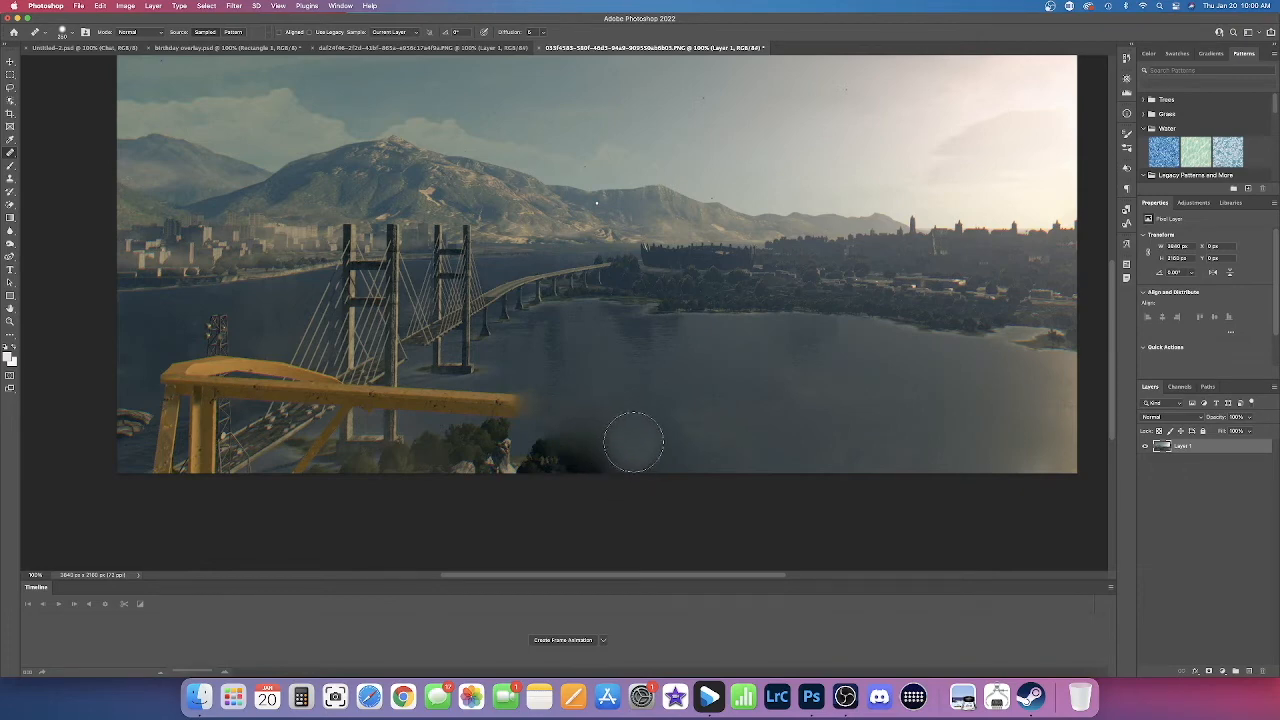
mouse_move(556, 439)
left_mouse_down()
mouse_move(605, 461)
mouse_move(535, 461)
left_mouse_up()
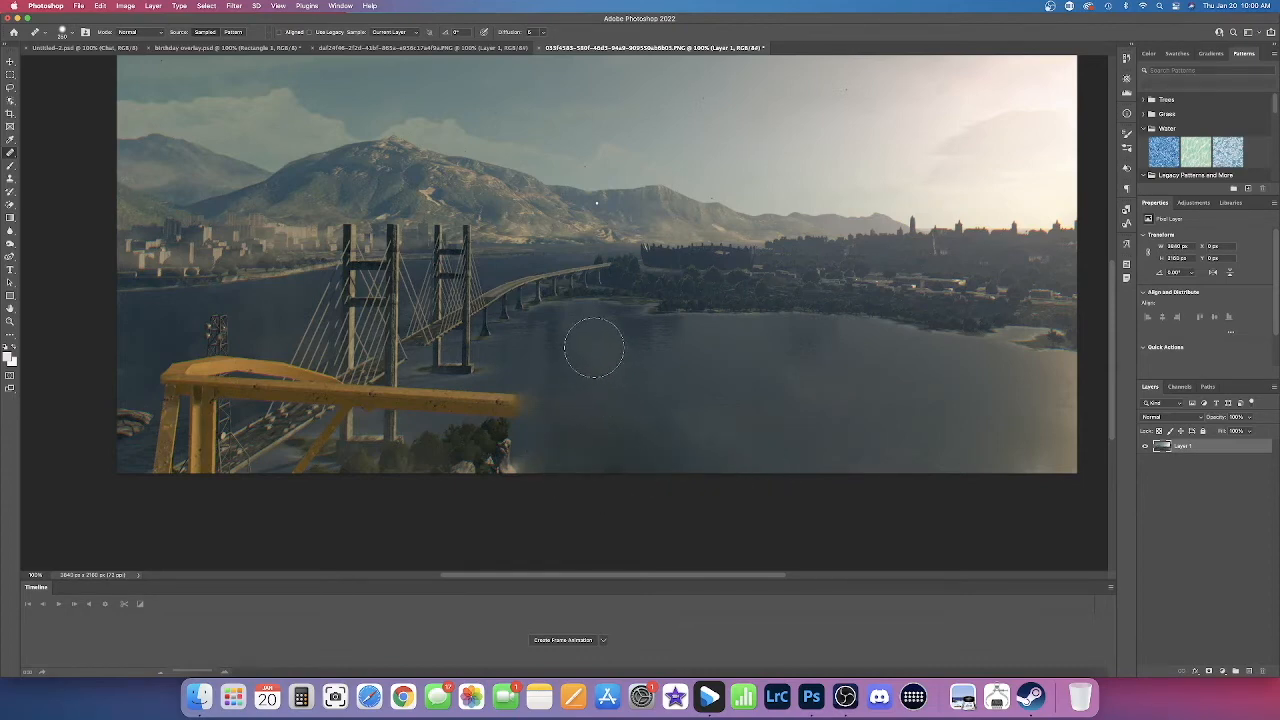
Step: Smooth the patchy water to the right of the white rock with Healing Brush strokes down to the image's lower edge
key("bracketleft")
key("]")
key("]")
scroll(611, 397, "left", 1)
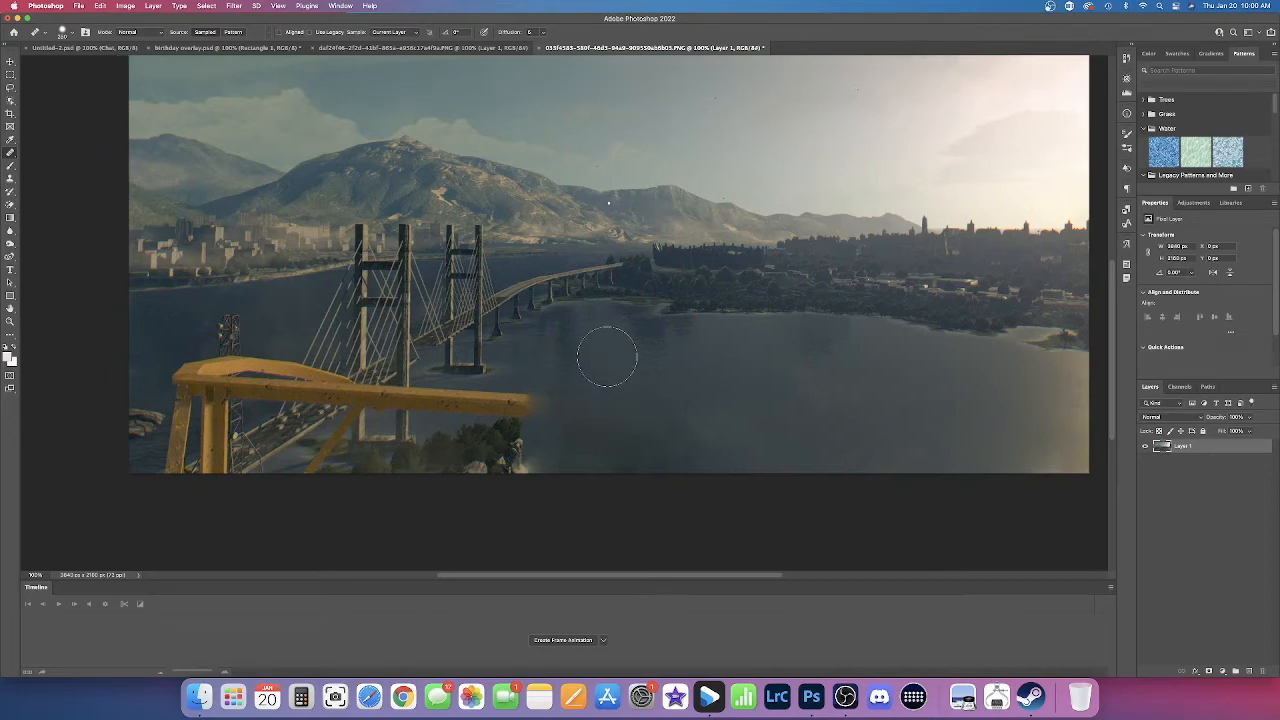
left_click_drag(632, 399, 642, 410)
left_click_drag(659, 421, 692, 473)
left_click_drag(624, 388, 667, 472)
left_click_drag(617, 401, 647, 473)
mouse_move(598, 374)
left_mouse_down()
mouse_move(622, 476)
mouse_move(594, 406)
mouse_move(596, 482)
left_mouse_up()
mouse_move(586, 402)
left_mouse_down()
mouse_move(579, 476)
mouse_move(574, 466)
mouse_move(603, 451)
mouse_move(642, 468)
left_mouse_up()
mouse_move(654, 421)
left_mouse_down()
mouse_move(696, 480)
mouse_move(645, 456)
mouse_move(673, 489)
left_mouse_up()
left_click_drag(682, 446, 731, 485)
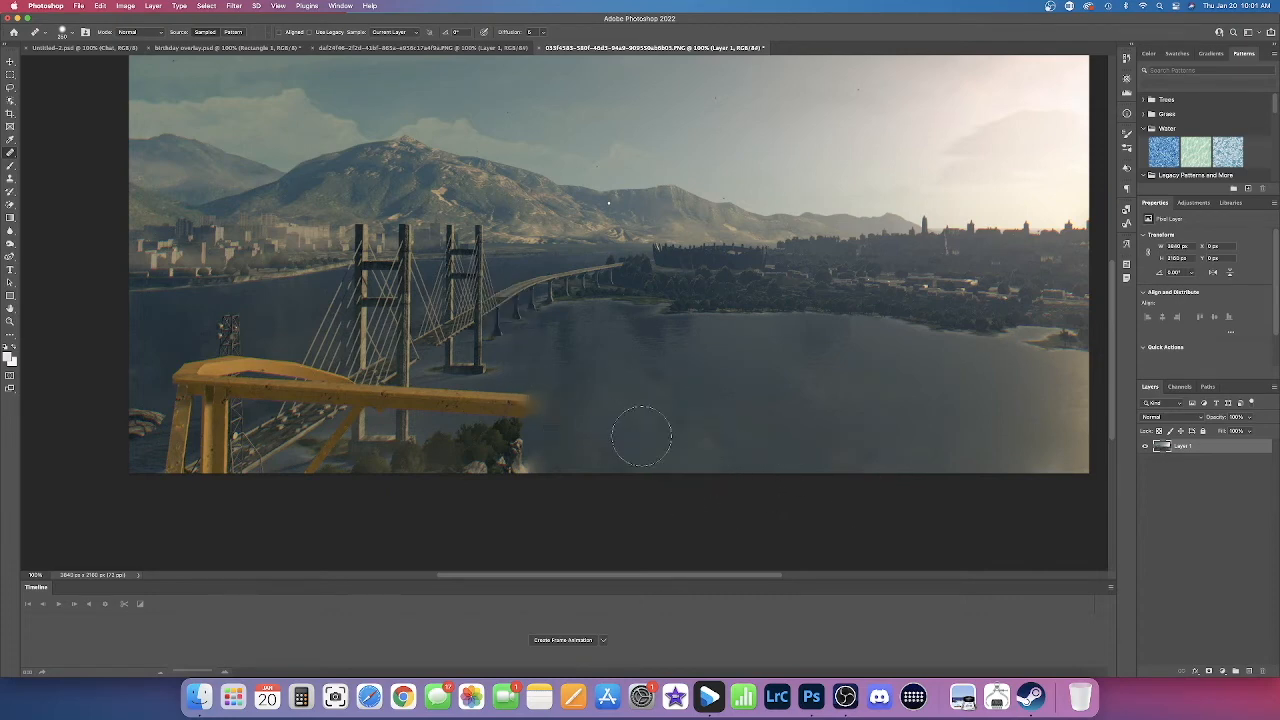
Step: Heal the uneven water just beyond the yellow railing's cut end and in the open bay further right
scroll(622, 434, "up", 1)
scroll(640, 434, "right", 1)
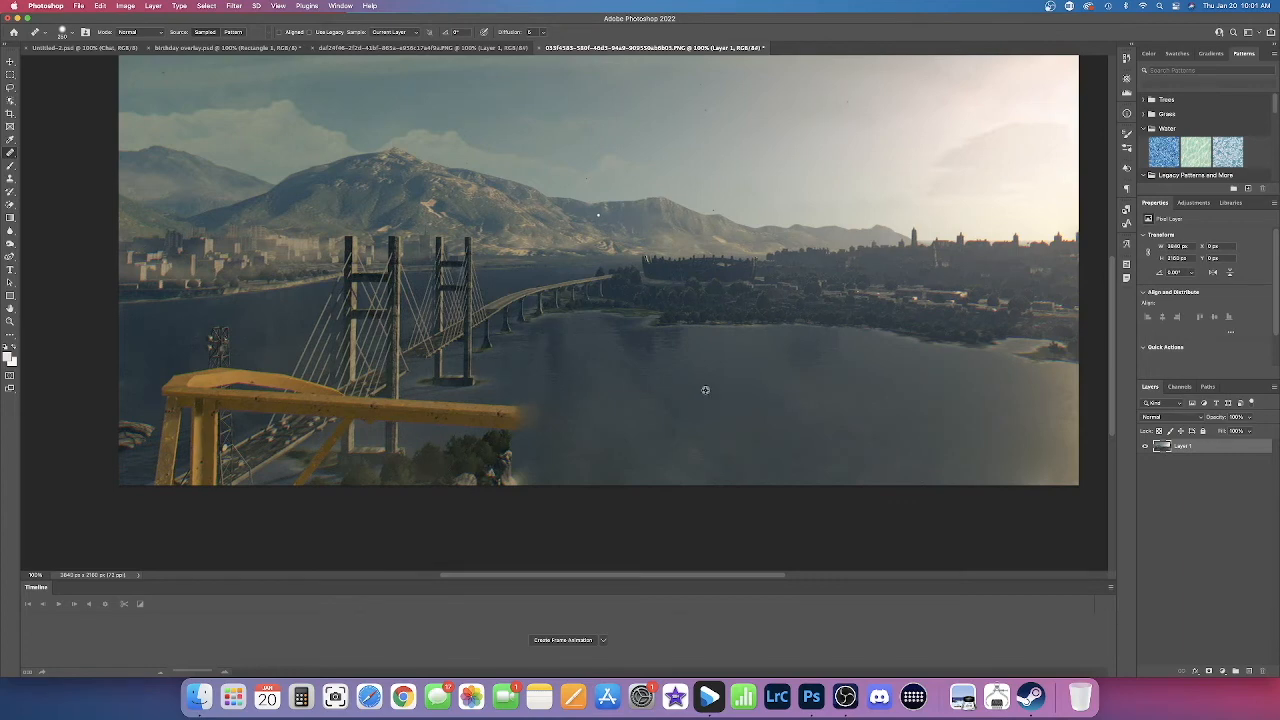
scroll(705, 390, "down", 2)
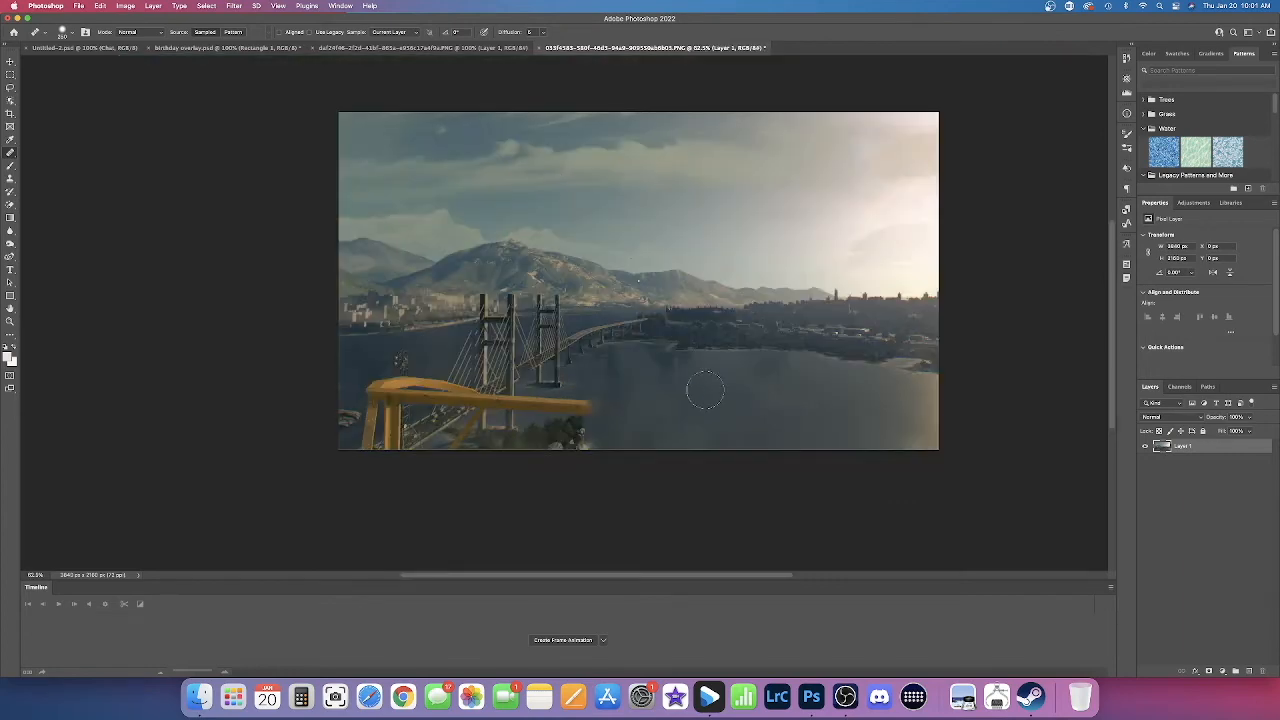
scroll(705, 390, "up", 1)
scroll(705, 390, "up", 1)
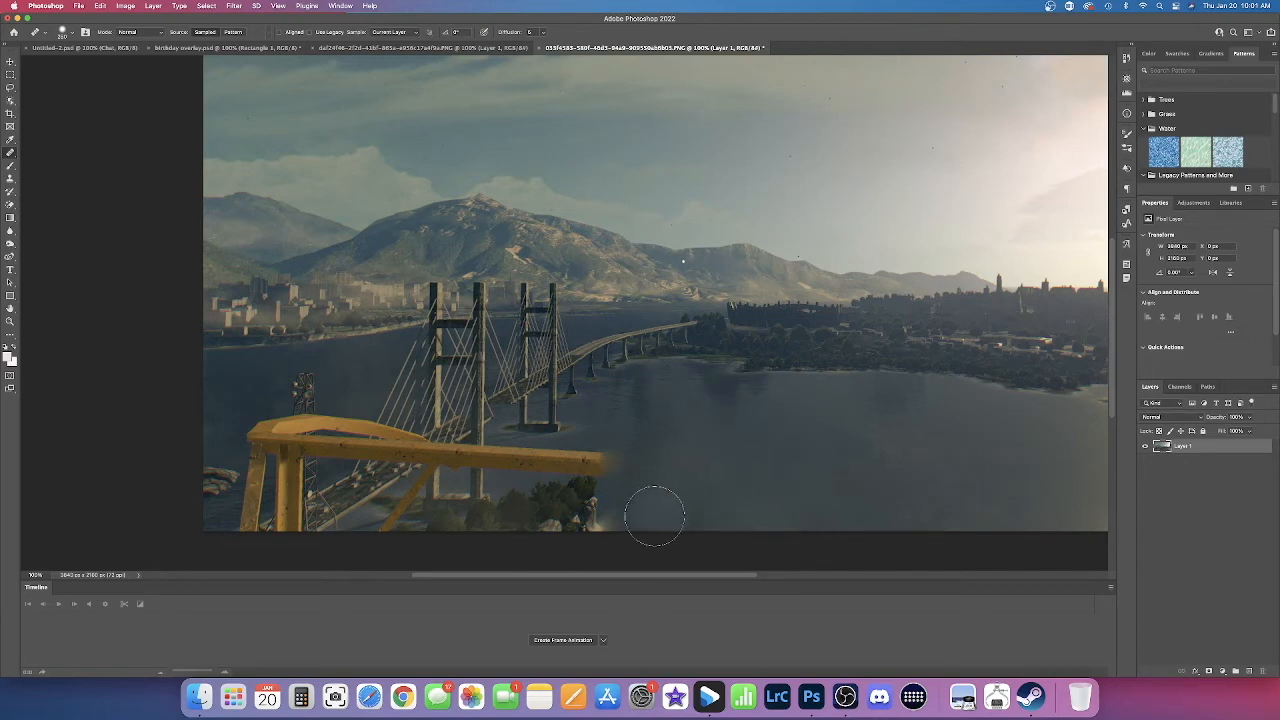
left_click_drag(624, 440, 640, 466)
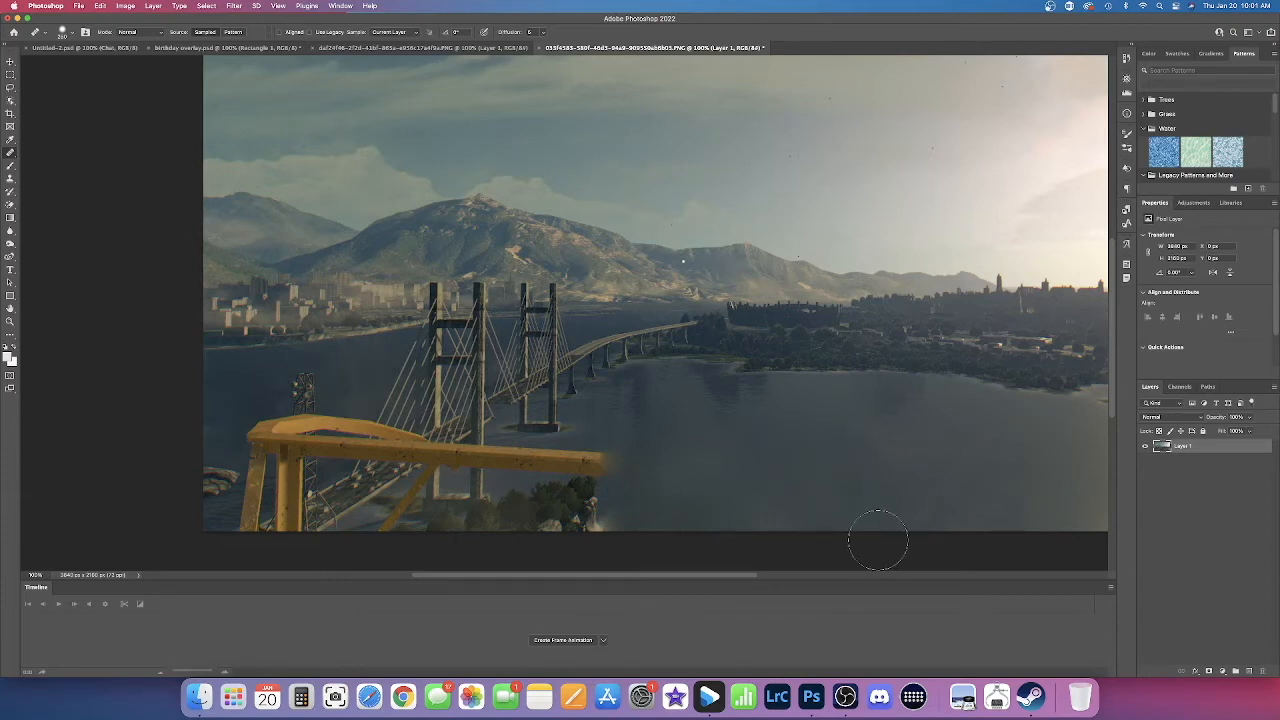
left_click_drag(746, 448, 743, 446)
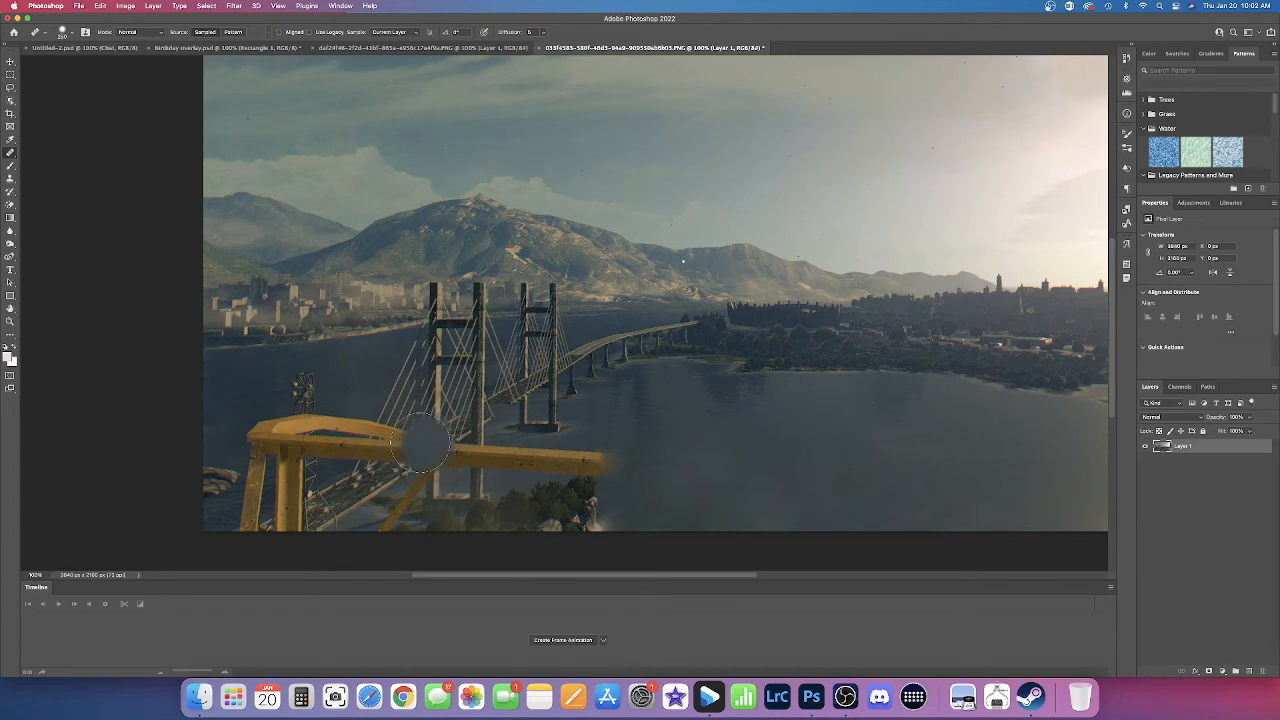
Step: Try cropping the image to 1920 × 1080 px by trimming the sky and both sides
key("c")
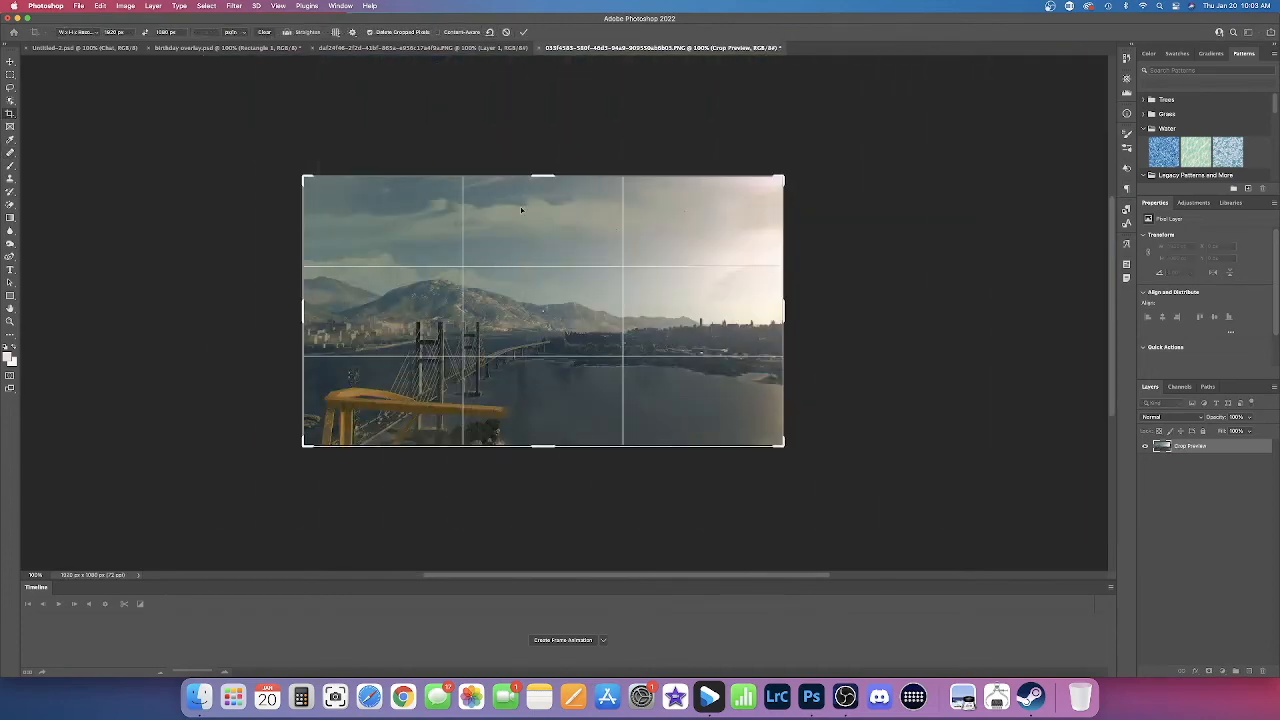
left_click_drag(307, 180, 314, 183)
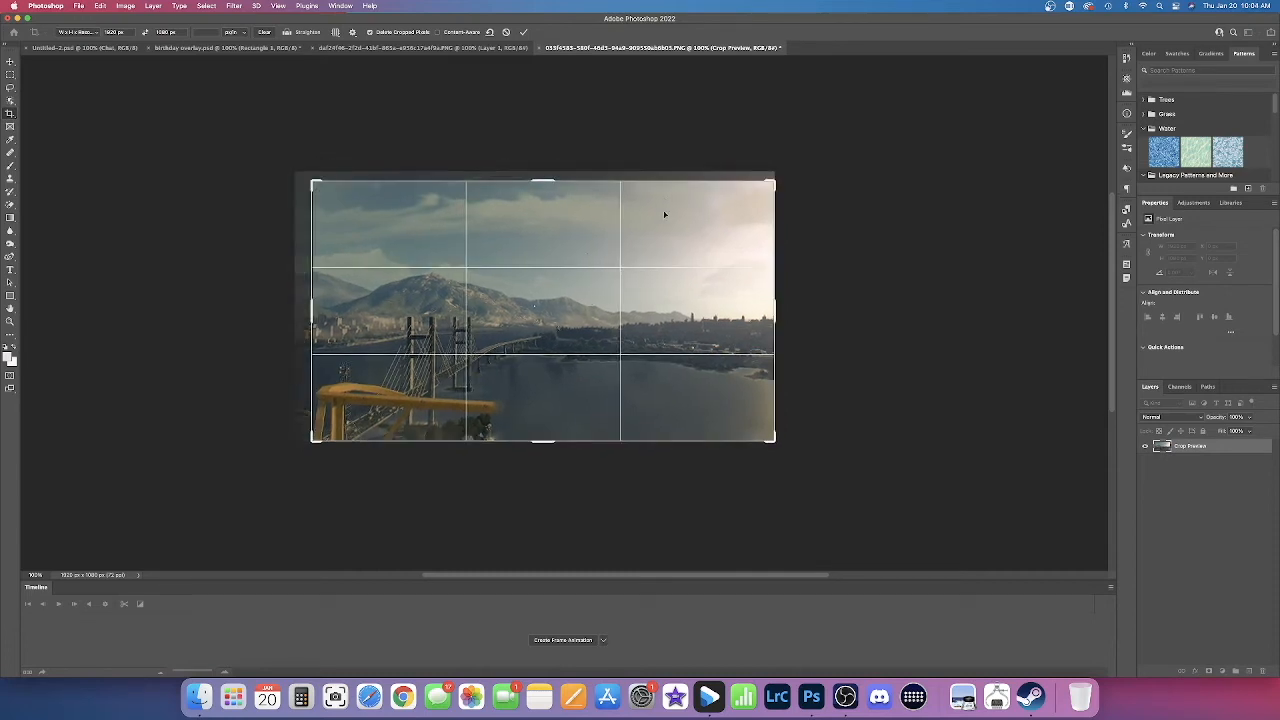
left_click_drag(545, 183, 545, 203)
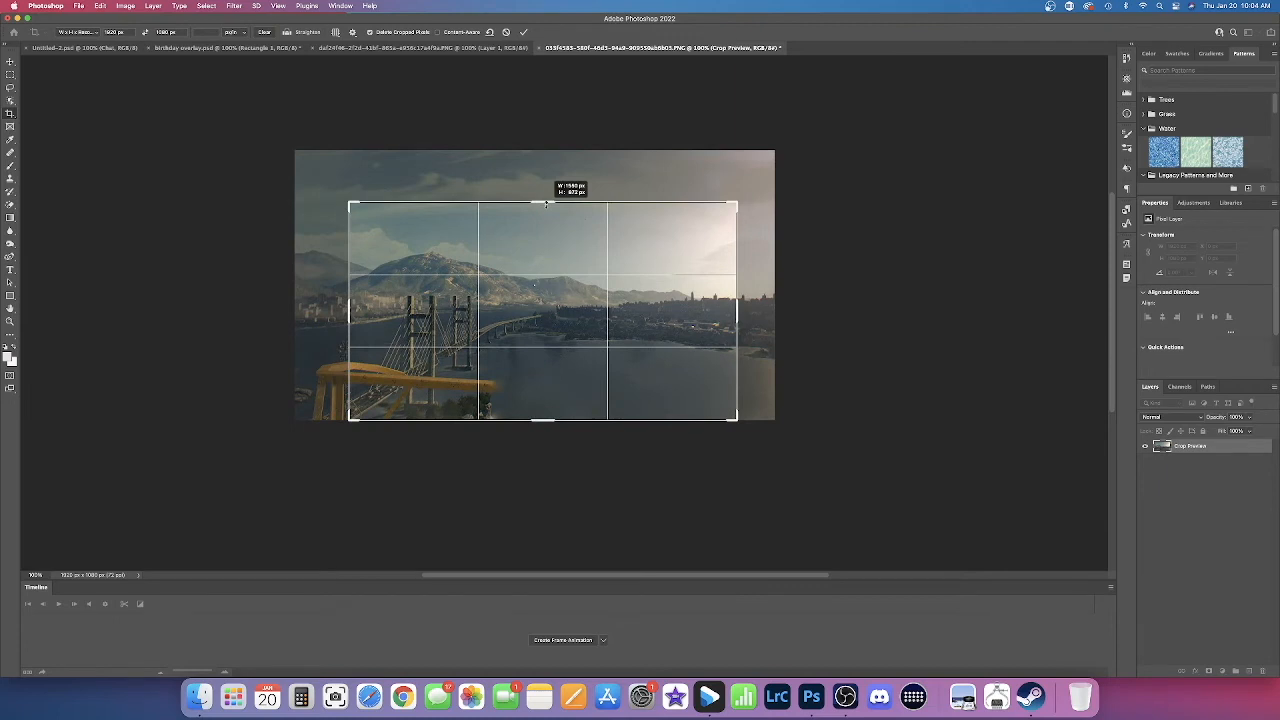
left_click_drag(545, 203, 545, 207)
left_click(523, 33)
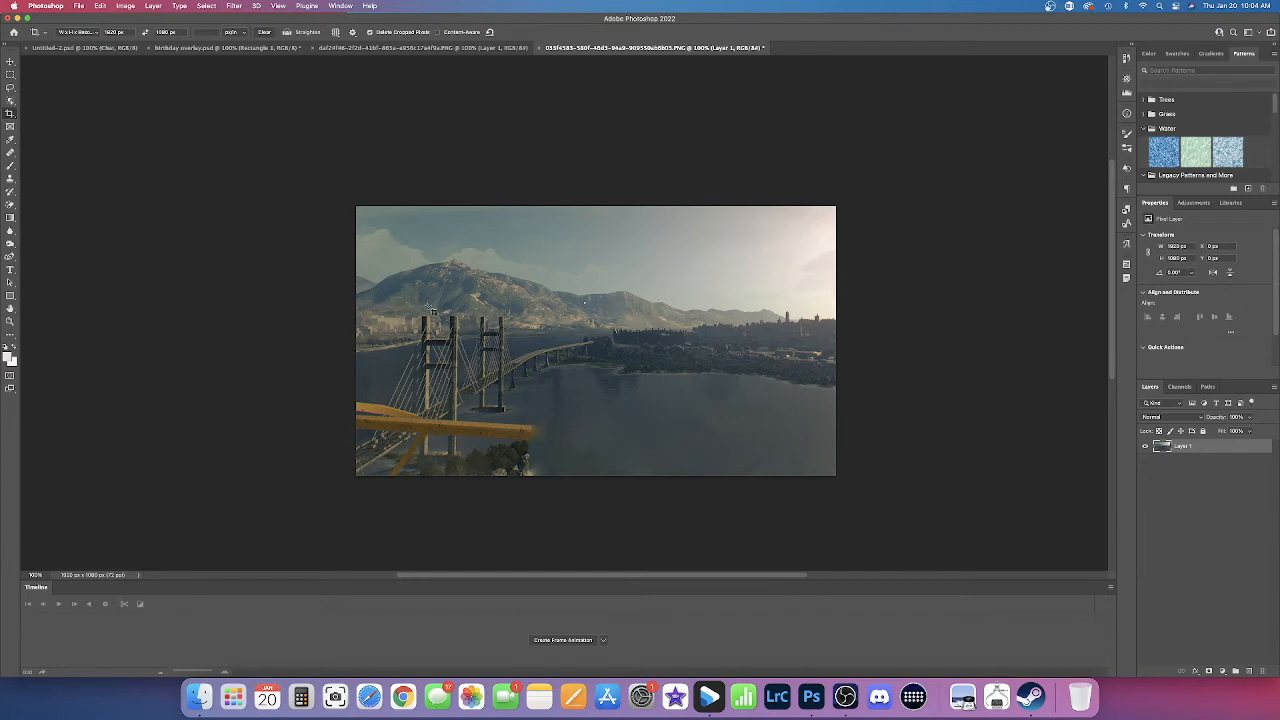
Step: Try a tighter crop from the upper edge of the already cropped image, and undo it
left_click(621, 298)
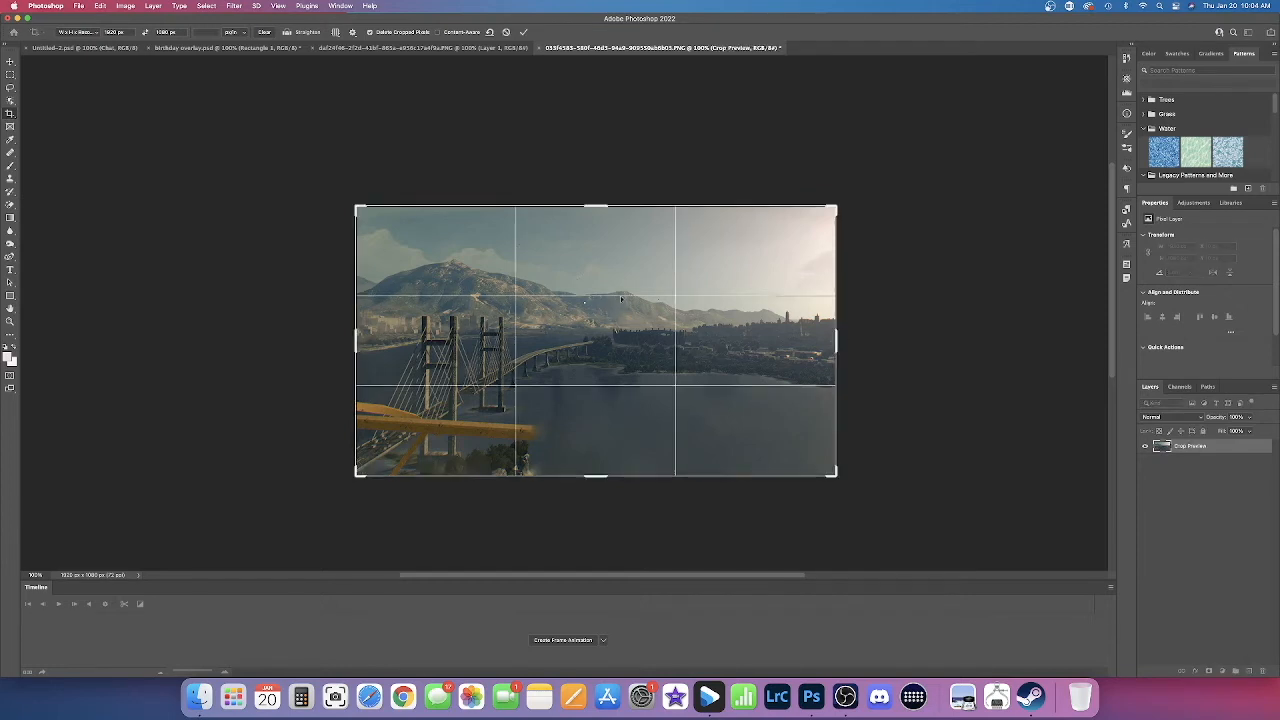
left_click_drag(600, 205, 597, 215)
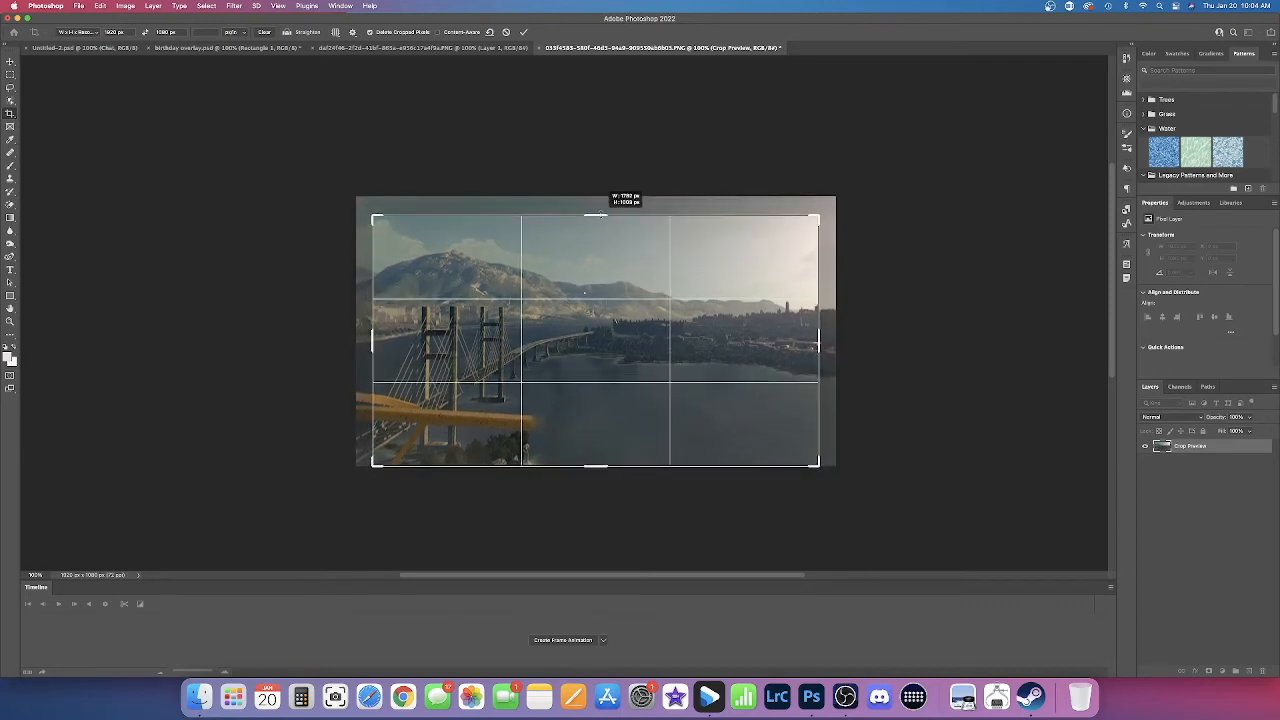
left_click_drag(597, 215, 612, 255)
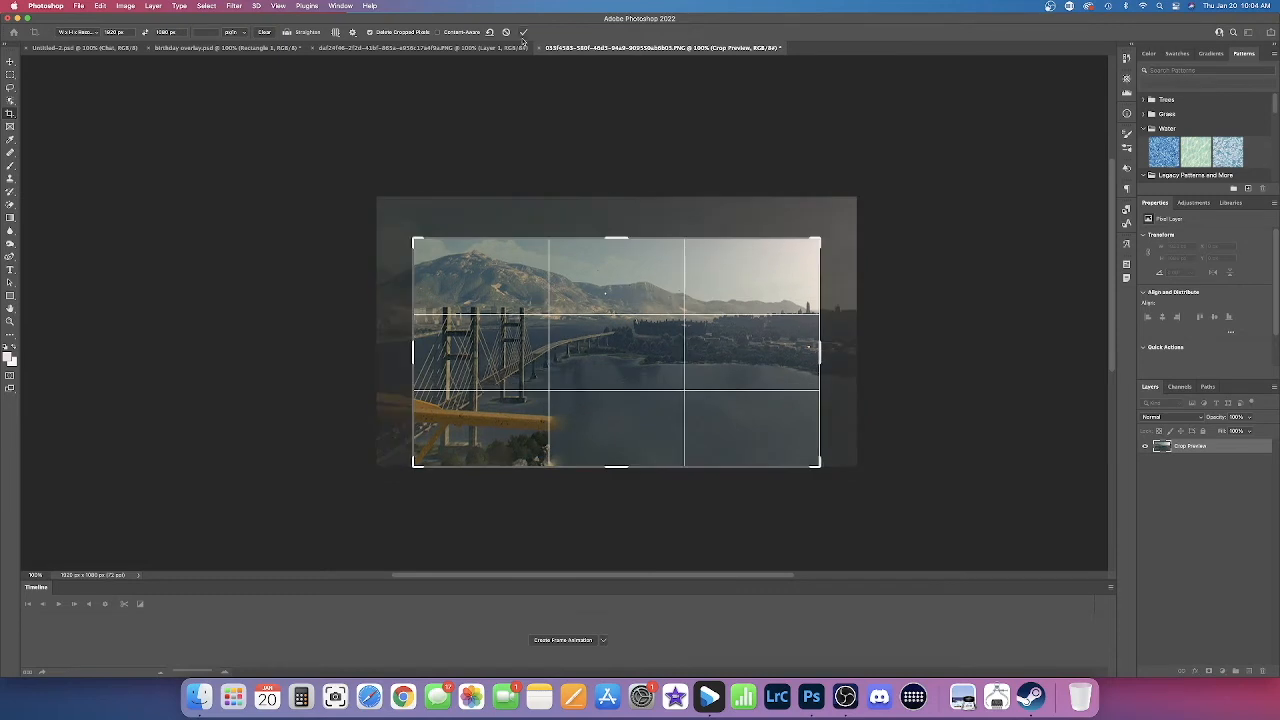
left_click(524, 33)
key("super+z")
Step: Try cropping more of the sky away from the upper edge, and undo the crop attempts
left_click(654, 243)
left_click_drag(654, 240, 654, 267)
left_click_drag(656, 294, 654, 299)
key("Return")
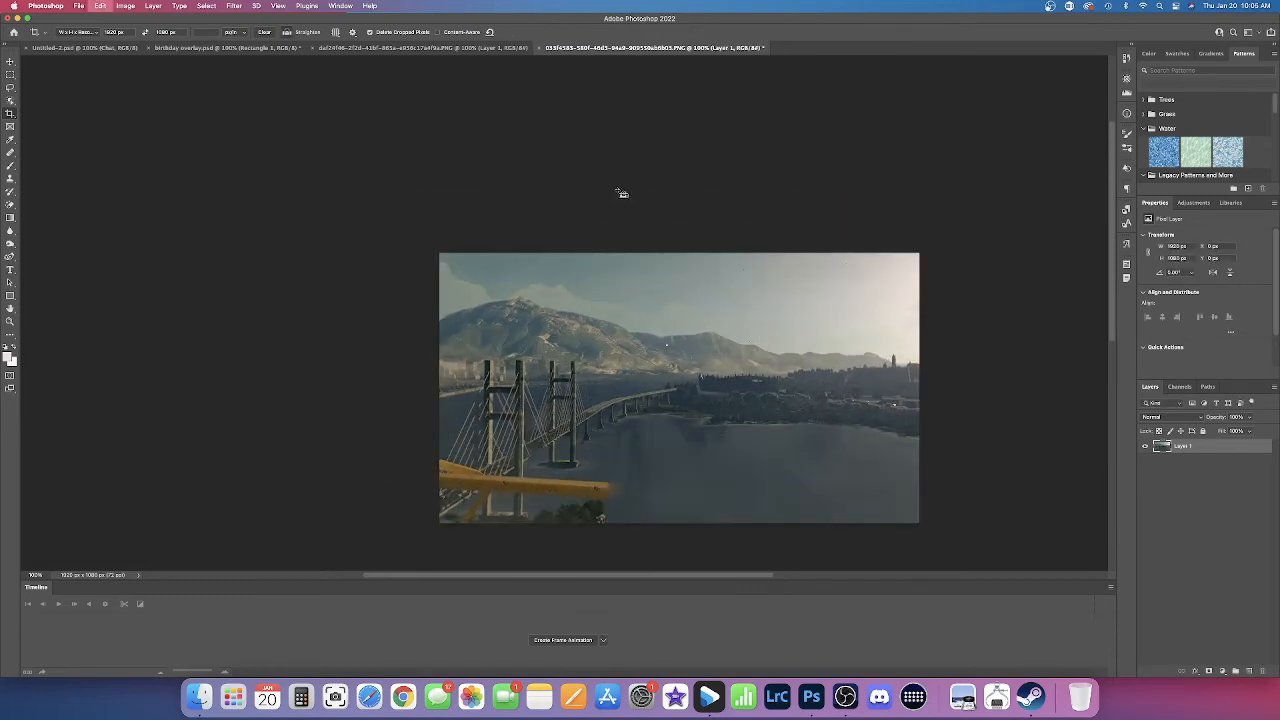
key("super+z")
key("super+z")
left_click(100, 6)
left_click(112, 28)
Step: Try cropping in the image's right edge toward the bay, and undo the crop
left_click_drag(919, 388, 891, 390)
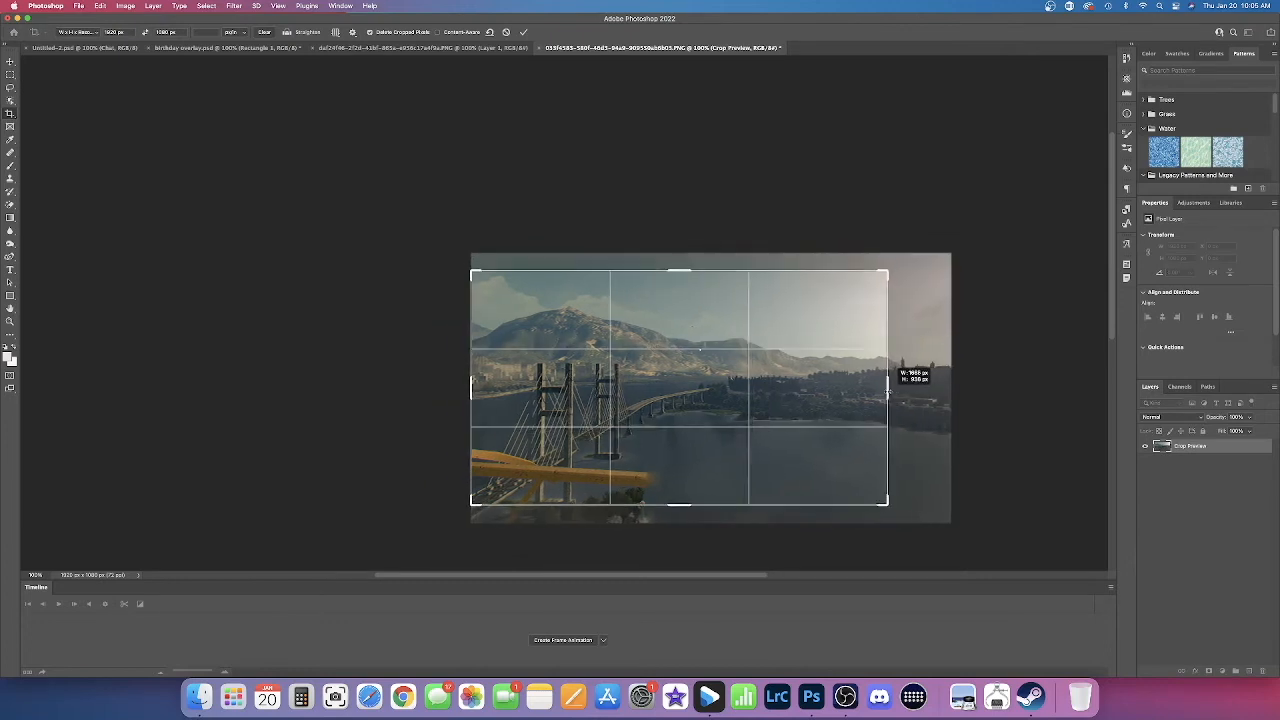
left_click(523, 33)
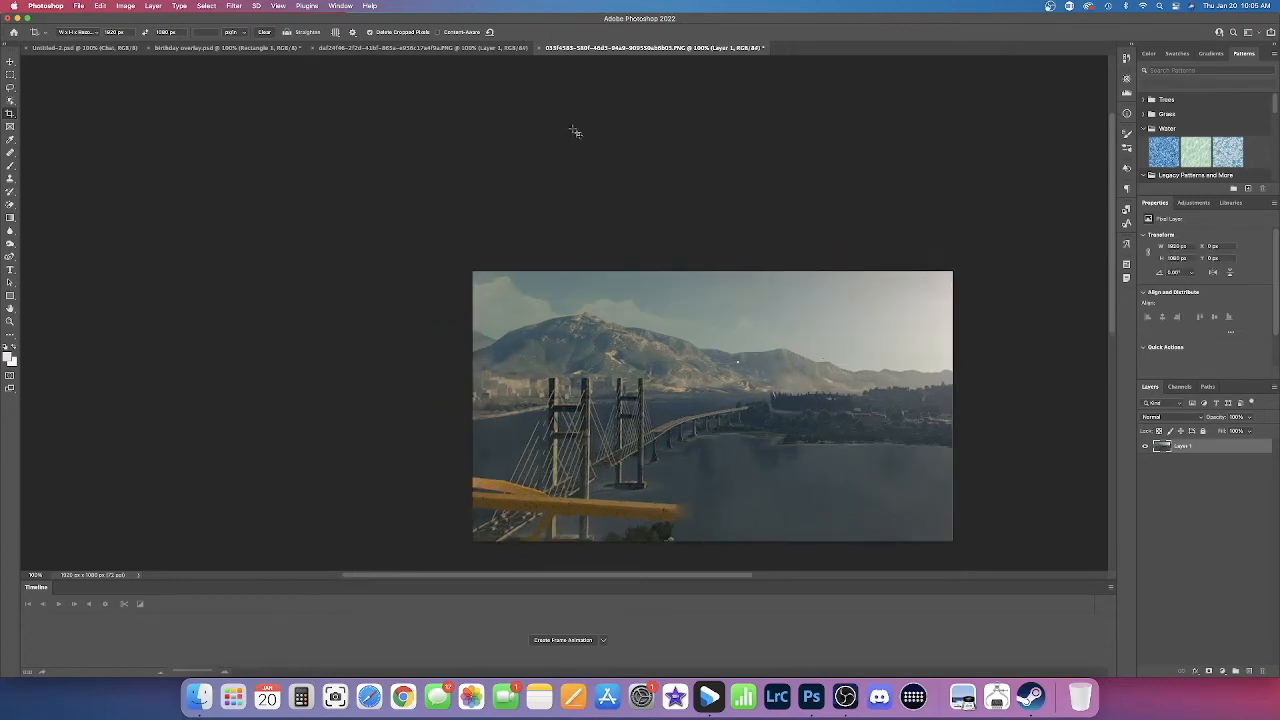
key("super+z")
Step: Discard a crop frame extended past the image's right edge, and undo the earlier crops to restore the full image
left_click(951, 407)
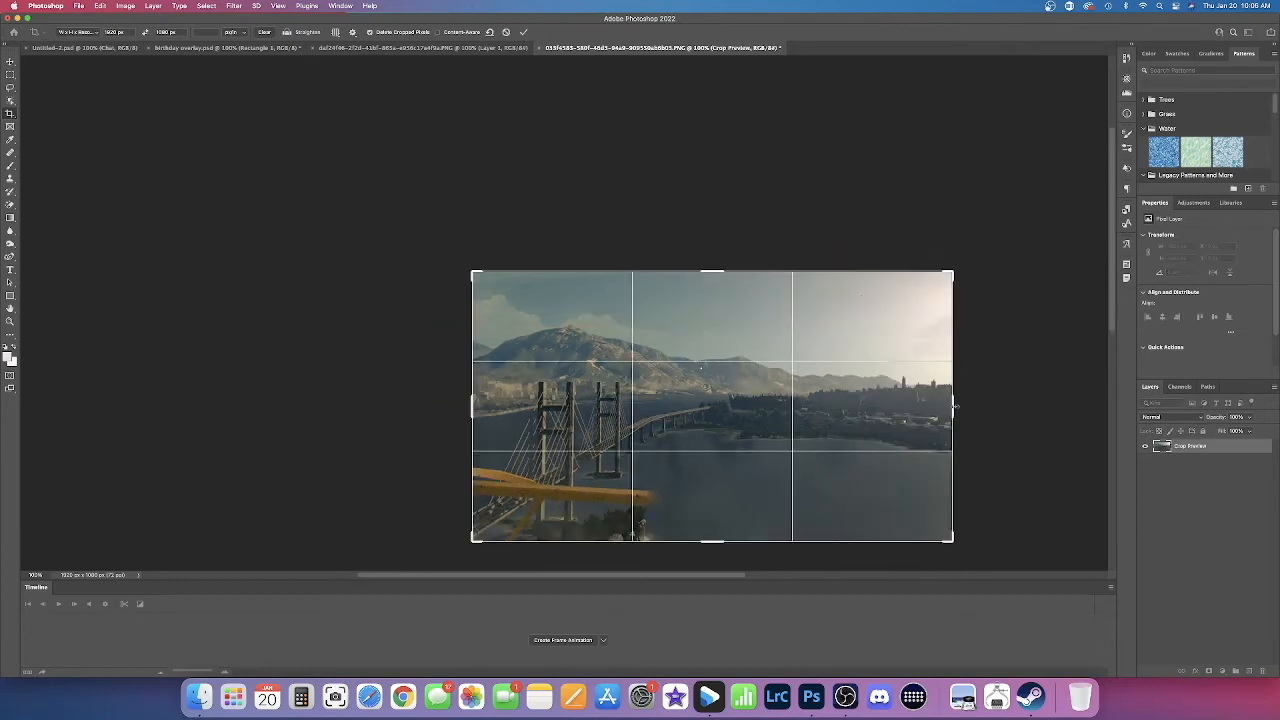
left_click_drag(954, 406, 970, 407)
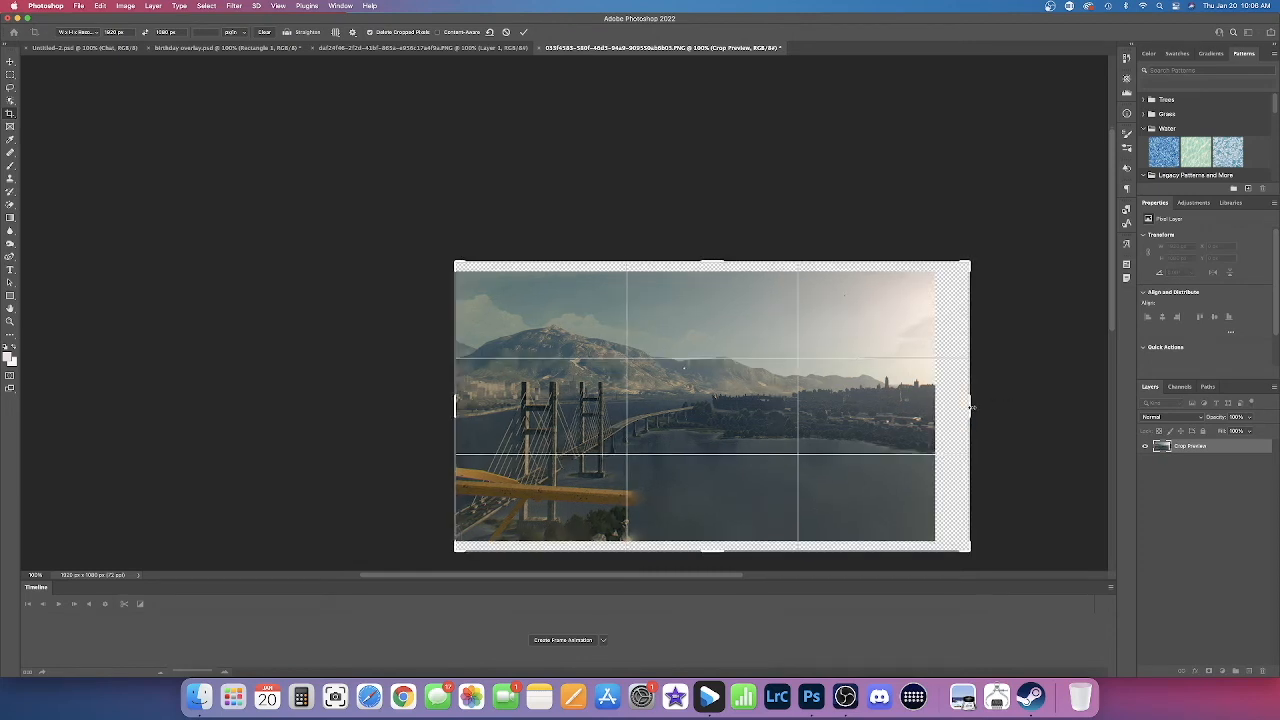
left_click(506, 33)
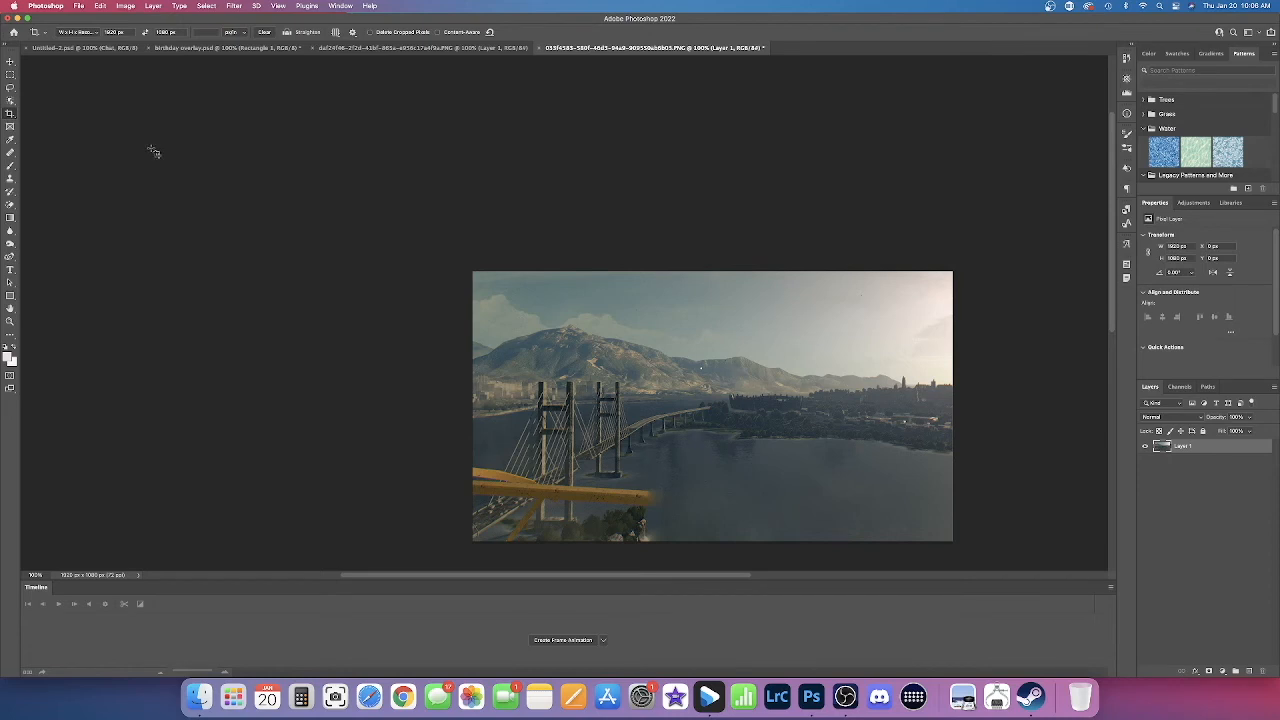
key("super+z")
key("super+z")
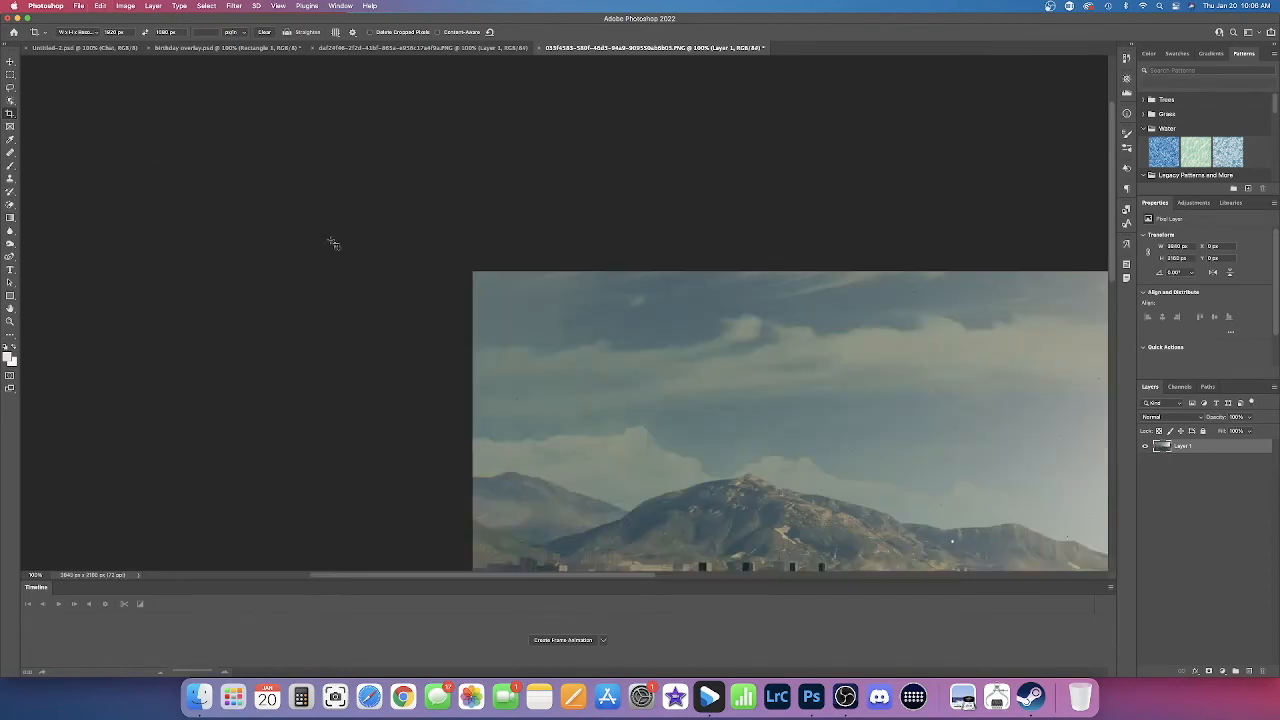
Step: Crop the full image to 1920 × 1080 px around the bridge and bay, trimming much of the sky and both sides
key("super+minus")
scroll(333, 243, "right", 5)
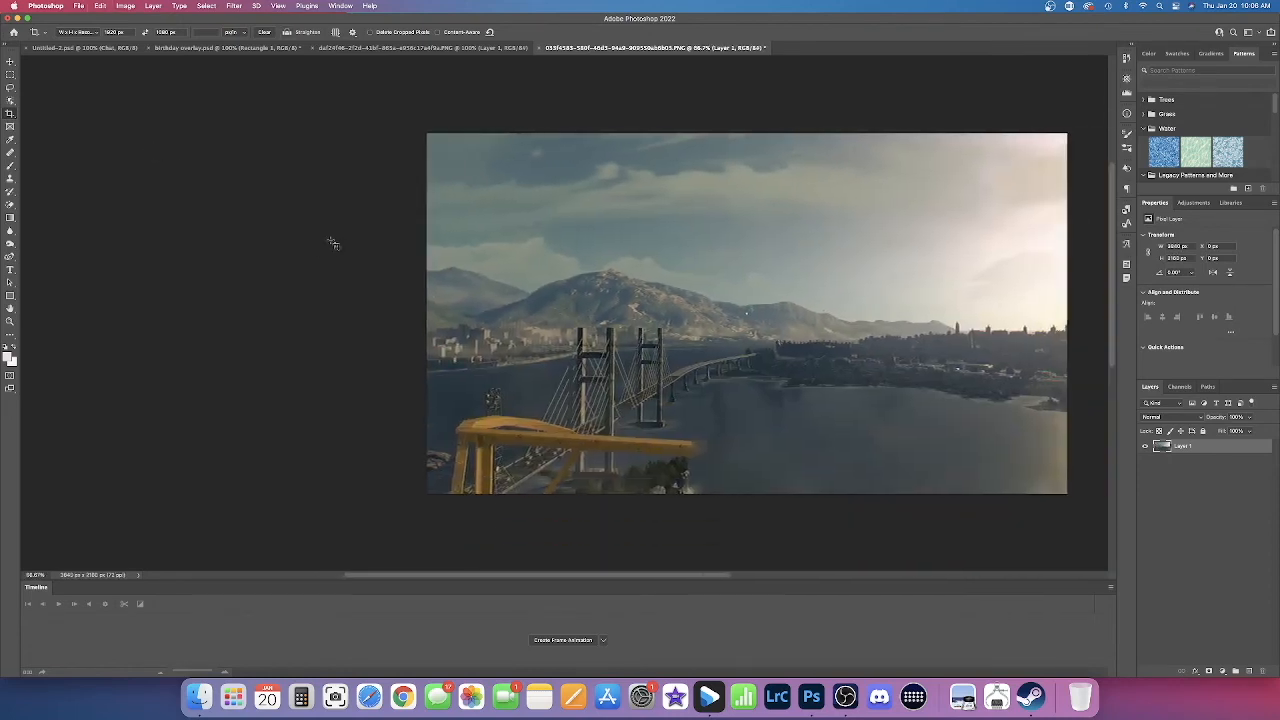
scroll(333, 243, "up", 1)
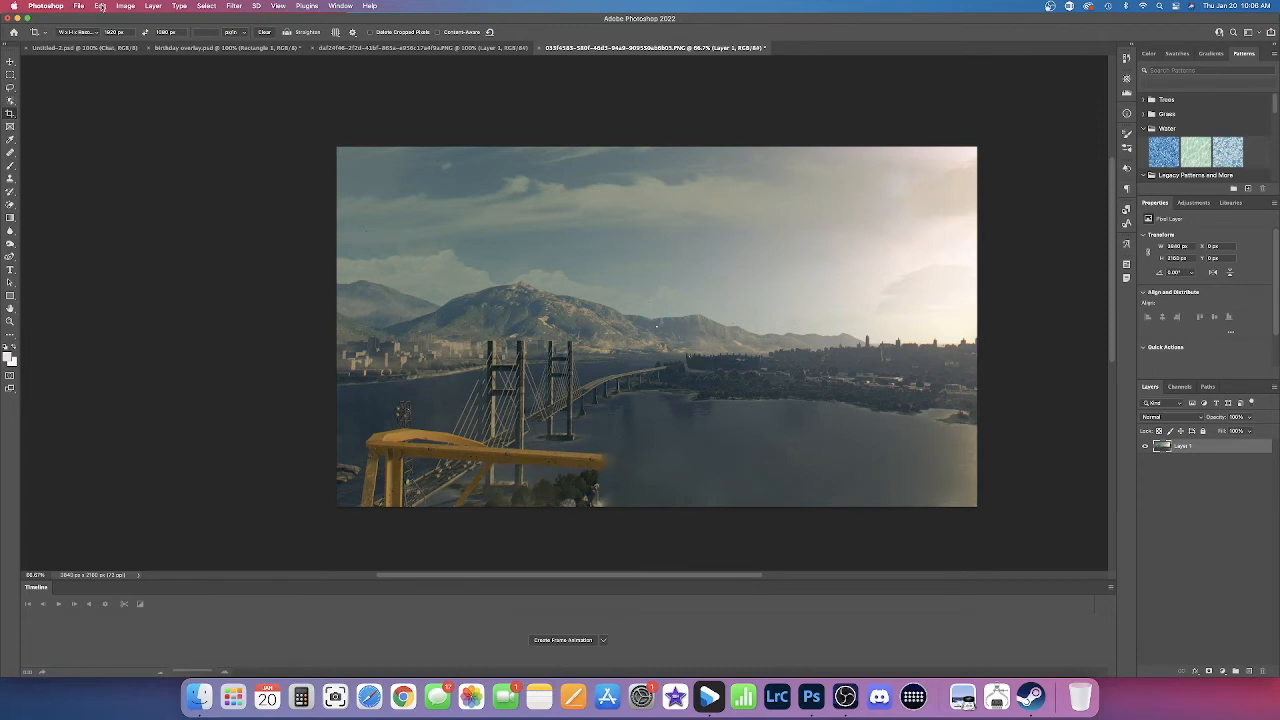
left_click(101, 7)
left_click(101, 7)
left_click(10, 114)
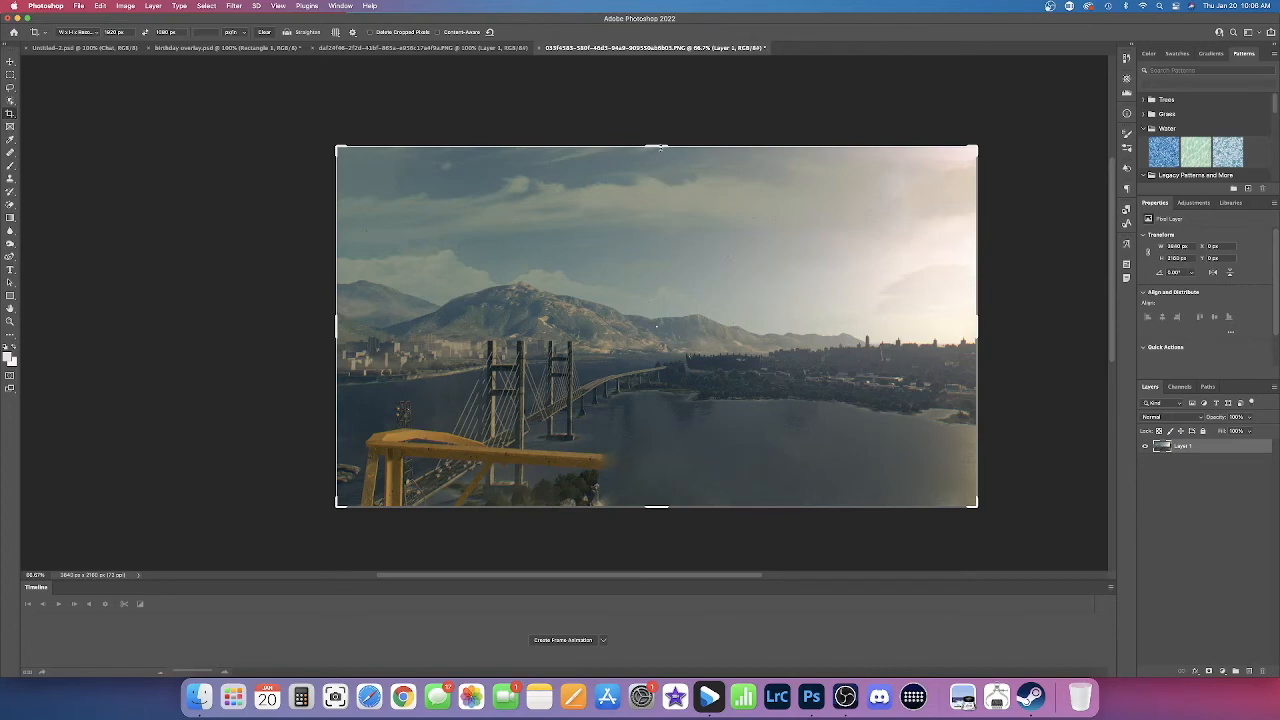
left_click_drag(660, 146, 667, 193)
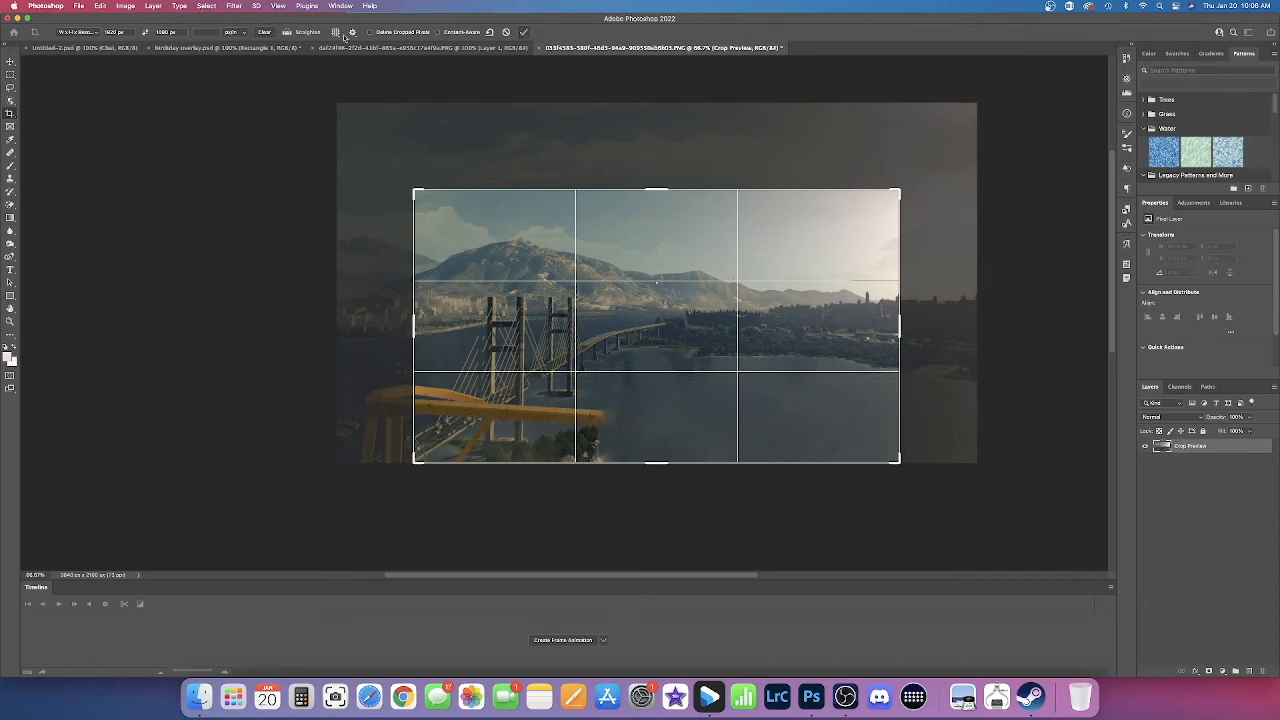
left_click(524, 34)
key("super+1")
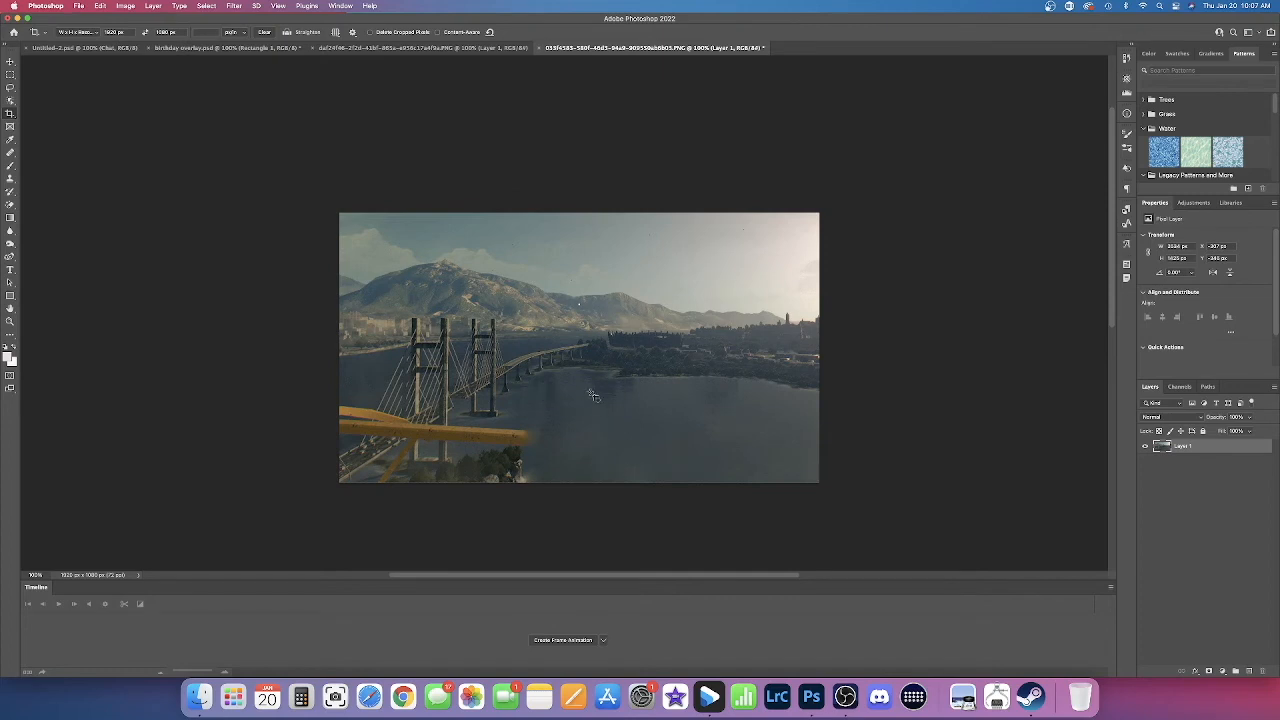
left_click(621, 279)
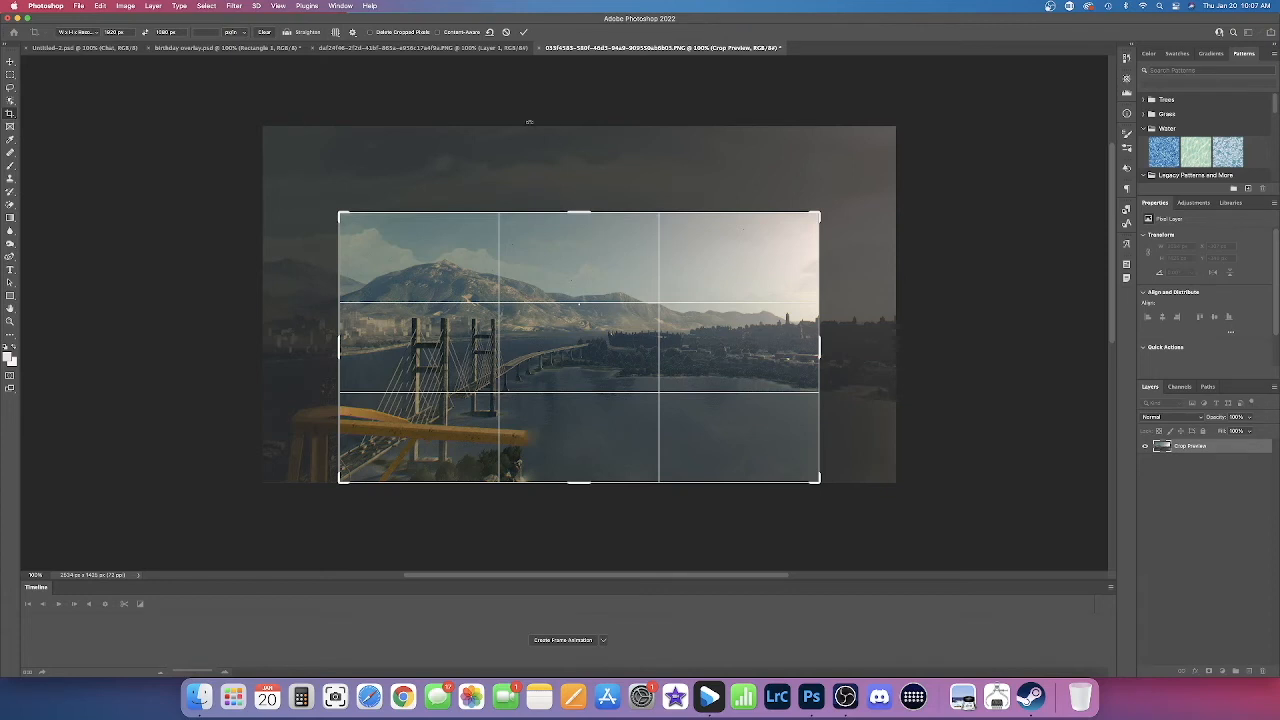
left_click(523, 32)
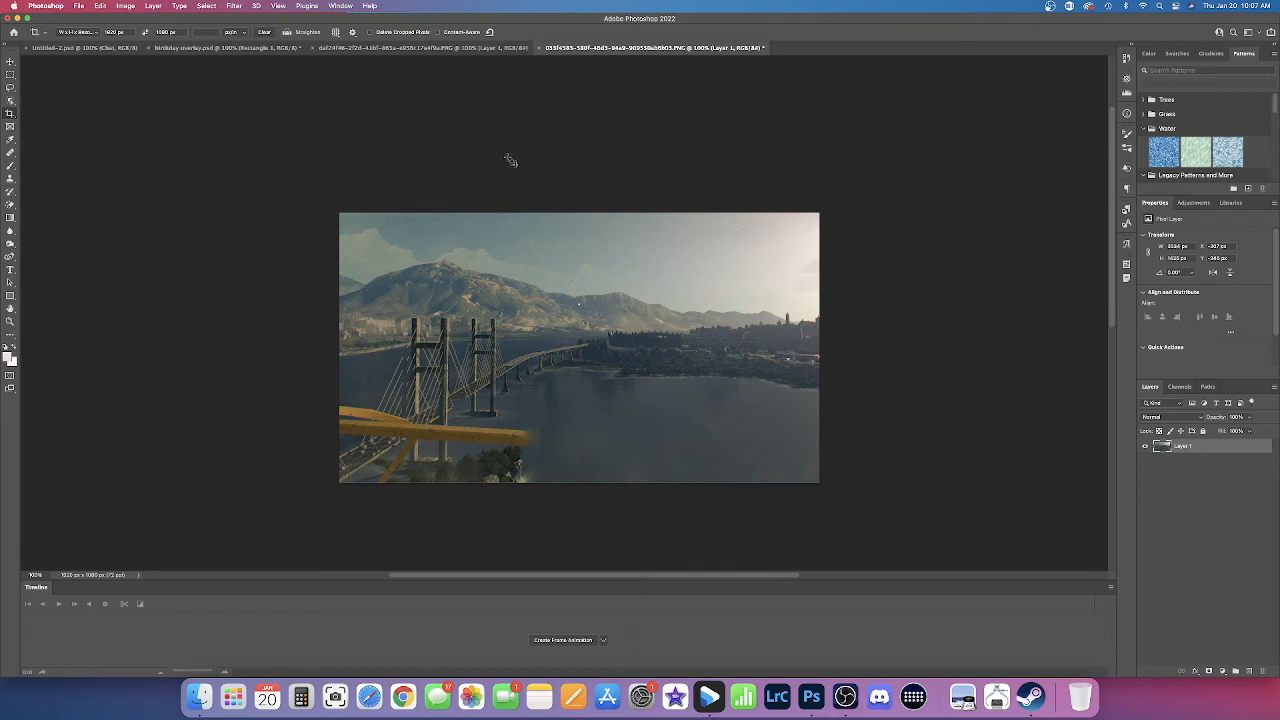
Step: Examine the healed water and remaining yellow railing in the cropped image, and activate the Move tool
key("super+plus")
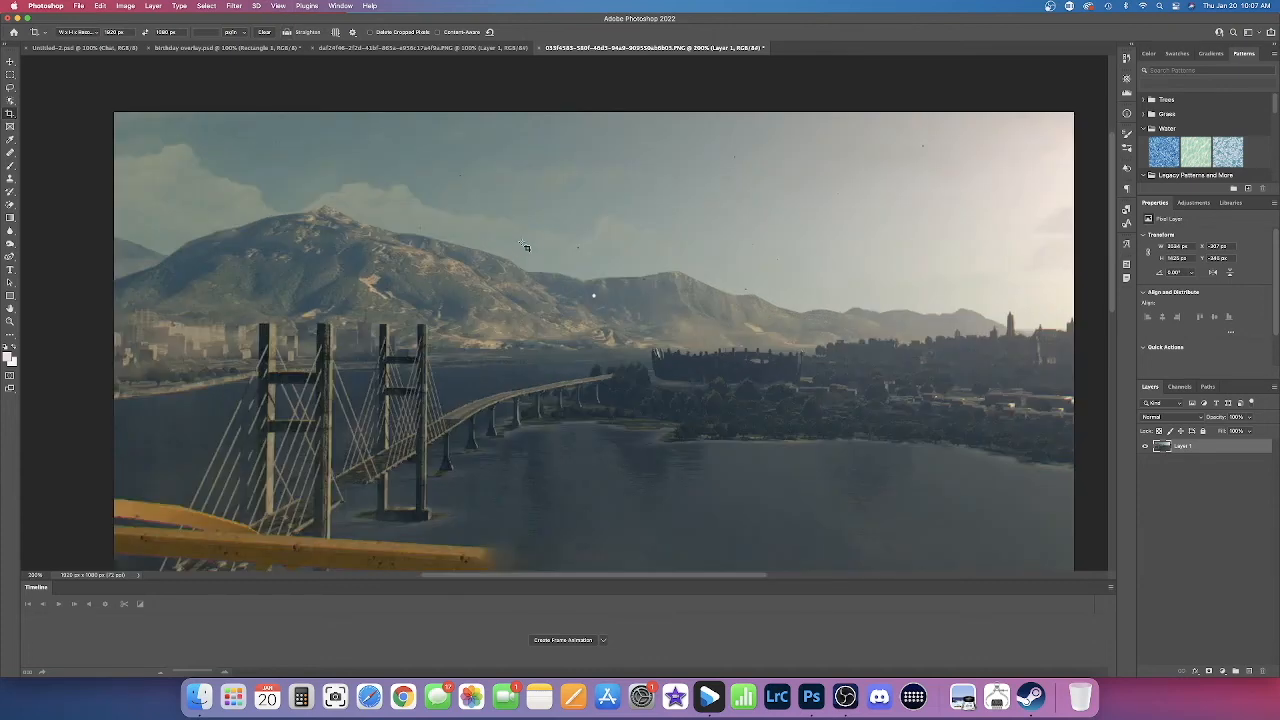
scroll(525, 246, "down", 4)
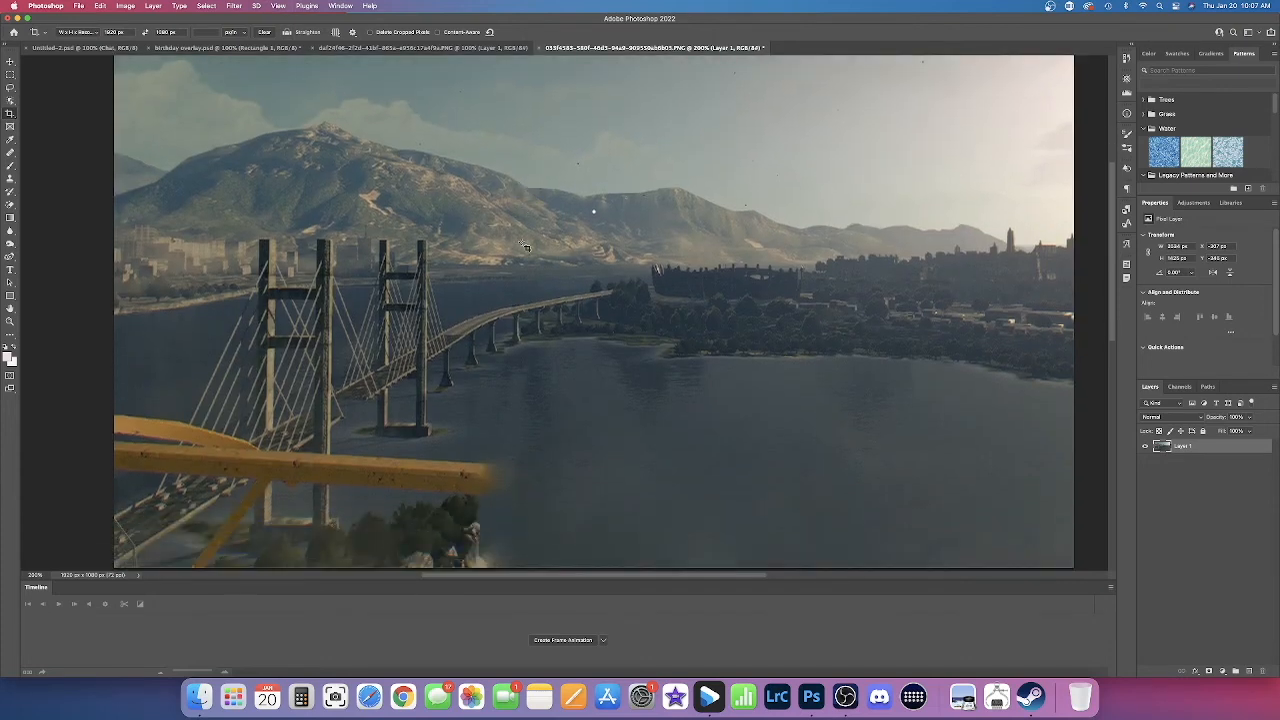
scroll(525, 246, "down", 2)
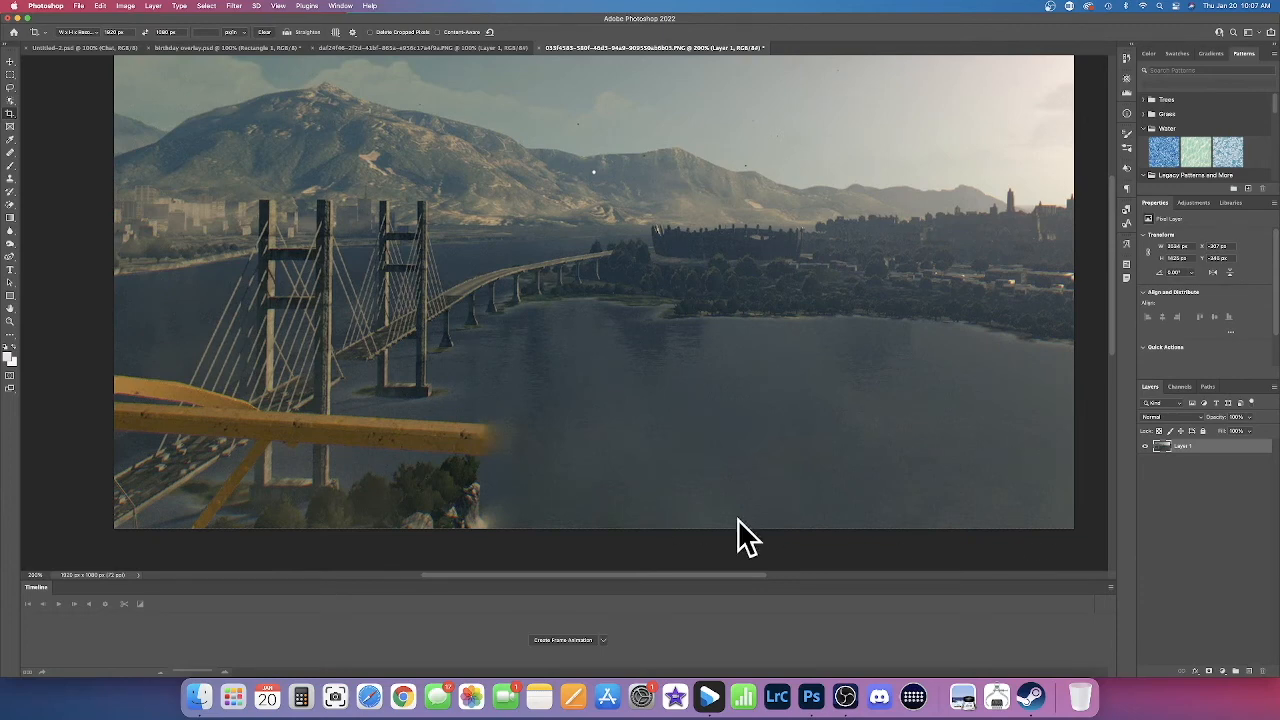
scroll(820, 445, "up", 2)
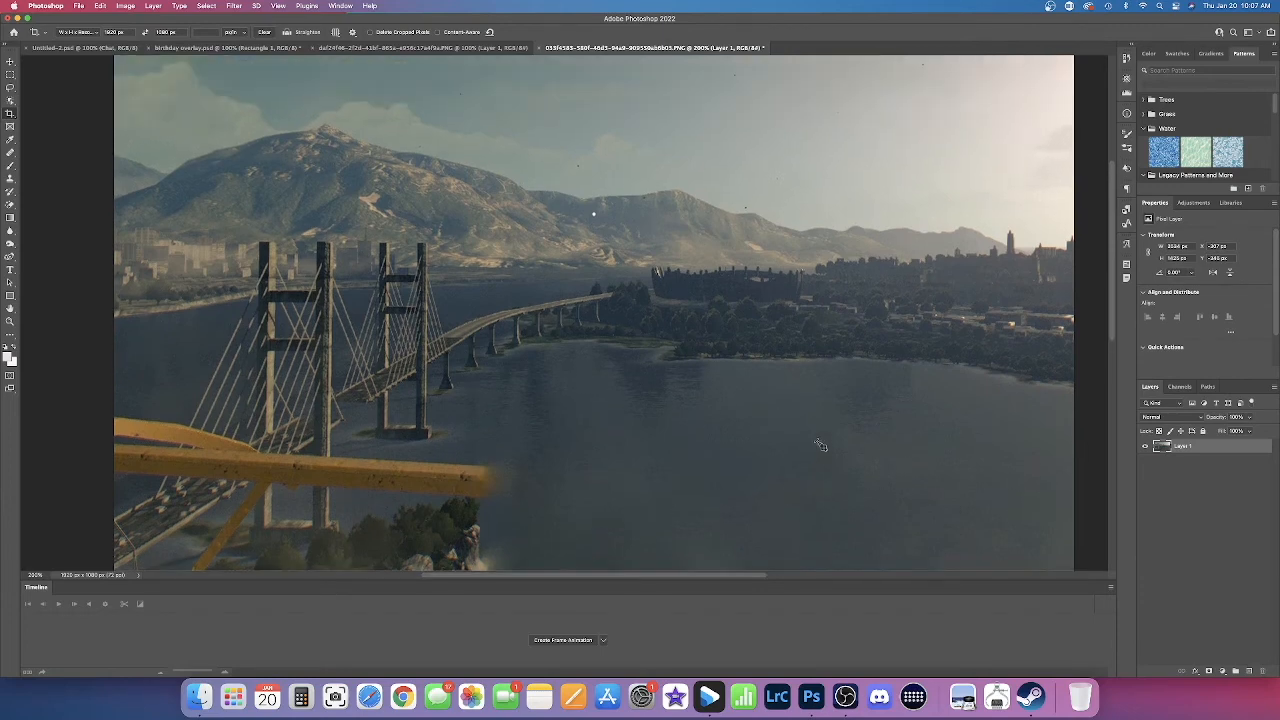
key("super+minus")
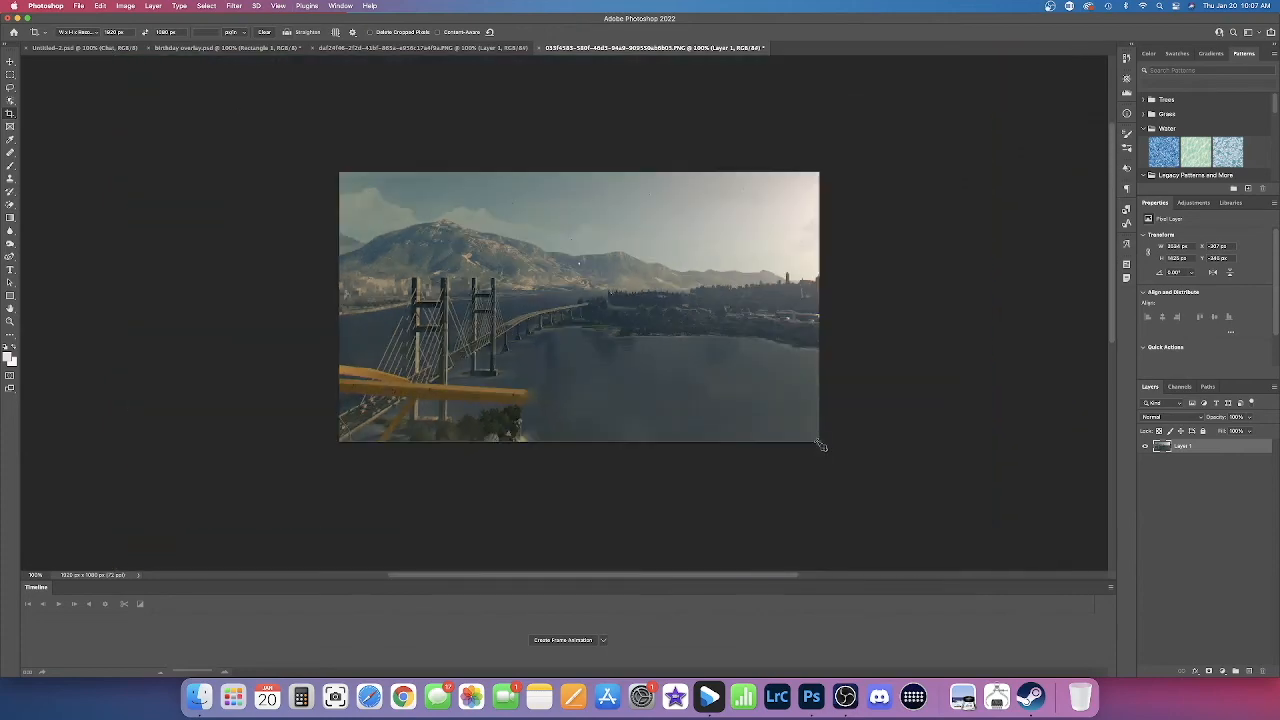
key("super+plus")
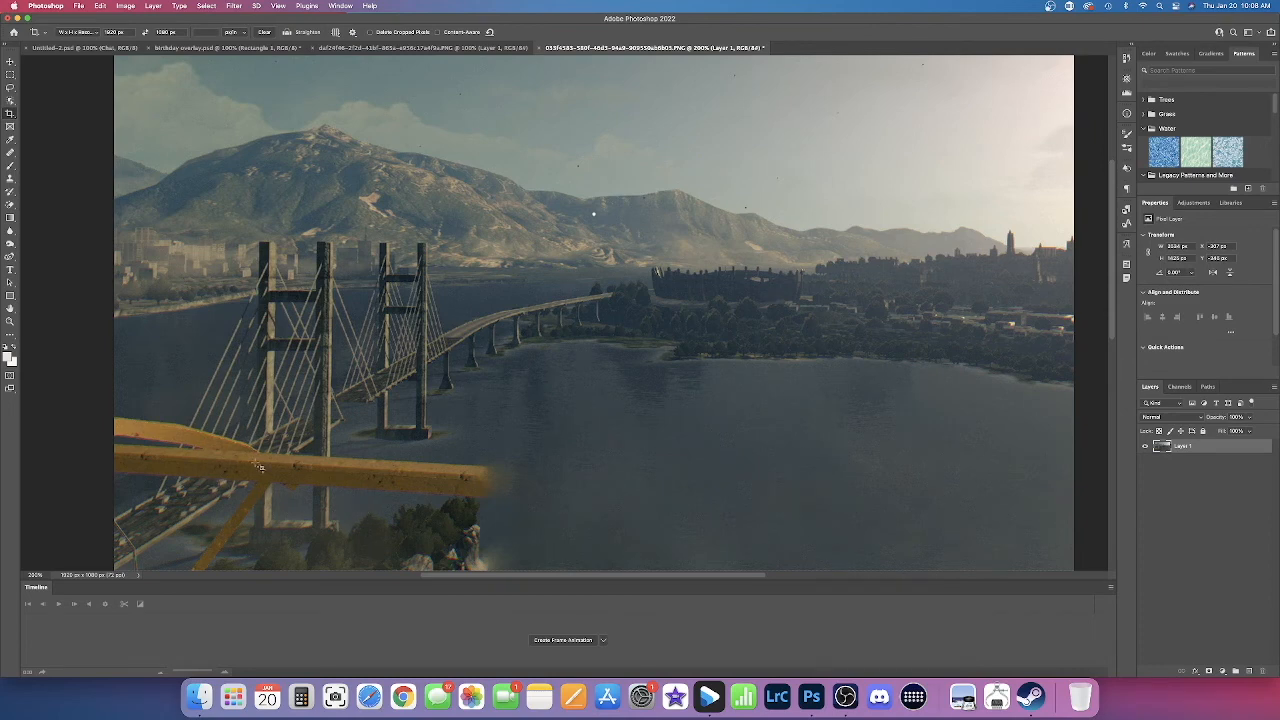
left_click(9, 63)
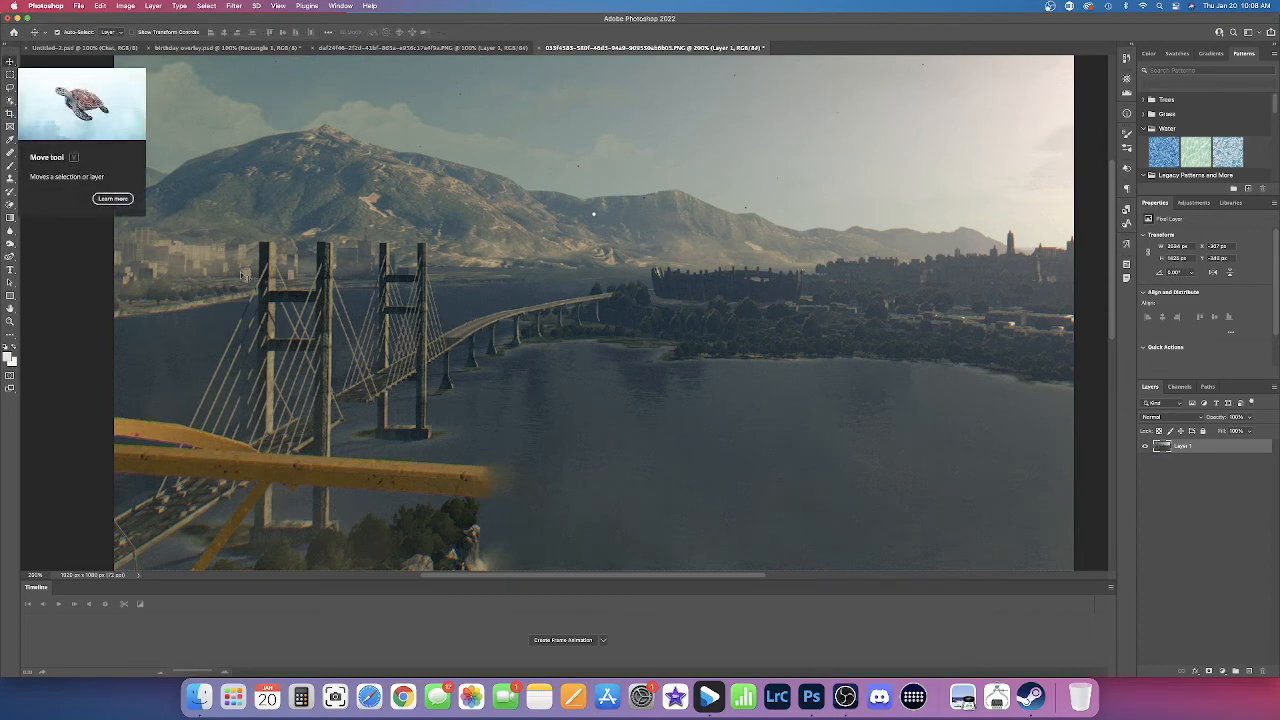
Step: Select the Healing Brush, reduce its size, and heal away the upper yellow rail at the image's left edge
left_click(10, 153)
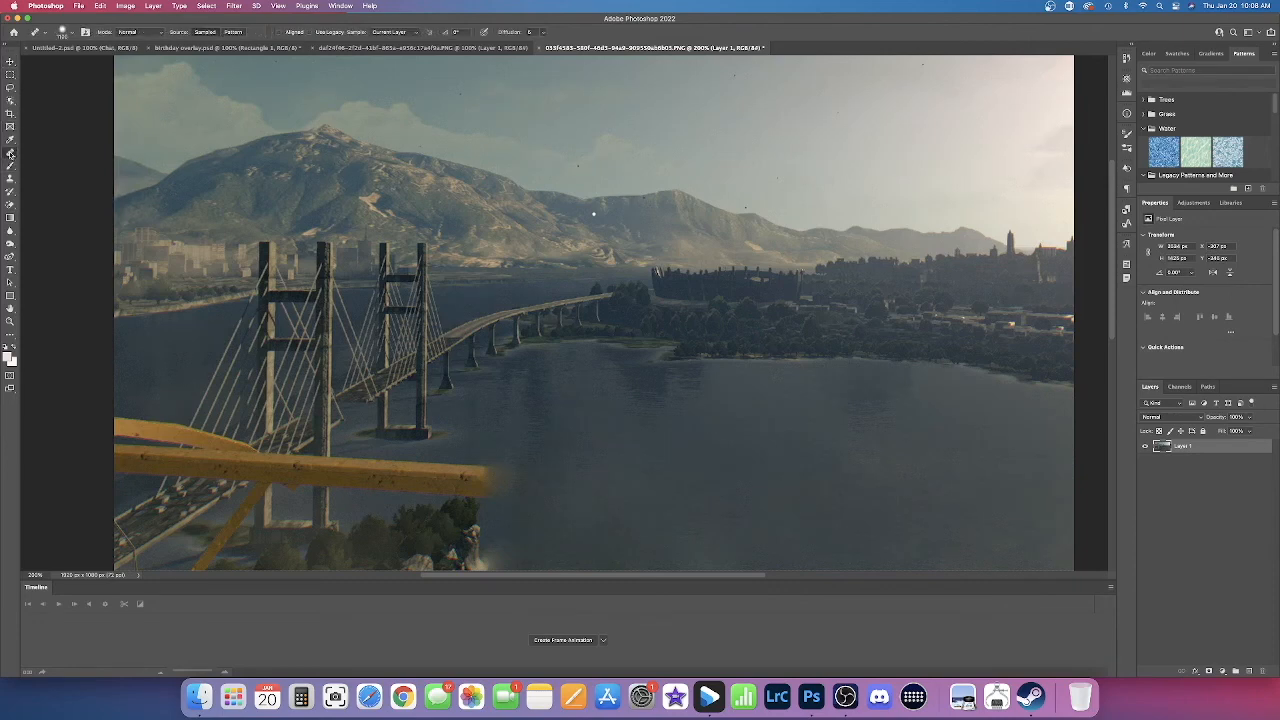
right_click(10, 153)
left_click(58, 160)
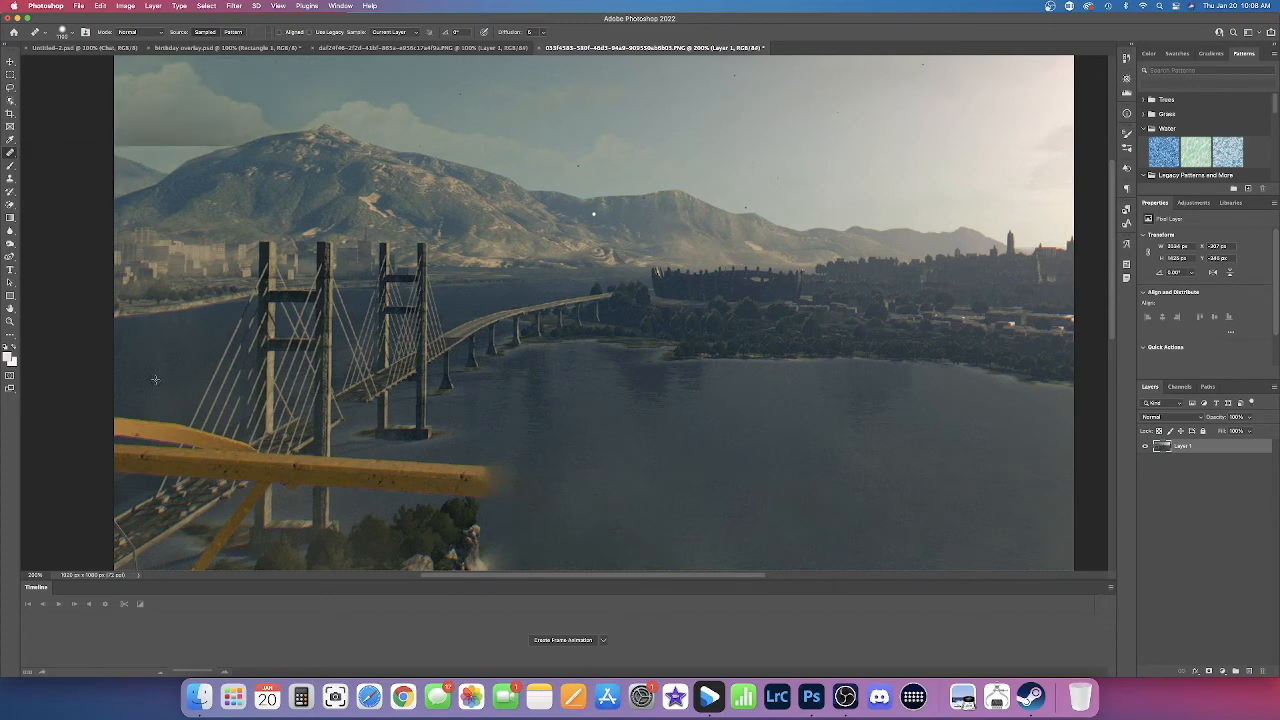
key("[")
key("[")
key("[")
key("bracketleft")
key("bracketleft")
key("bracketleft")
key("bracketleft")
key("bracketleft")
key("bracketleft")
key("bracketleft")
key("bracketleft")
key("bracketleft")
key("bracketleft")
key("bracketleft")
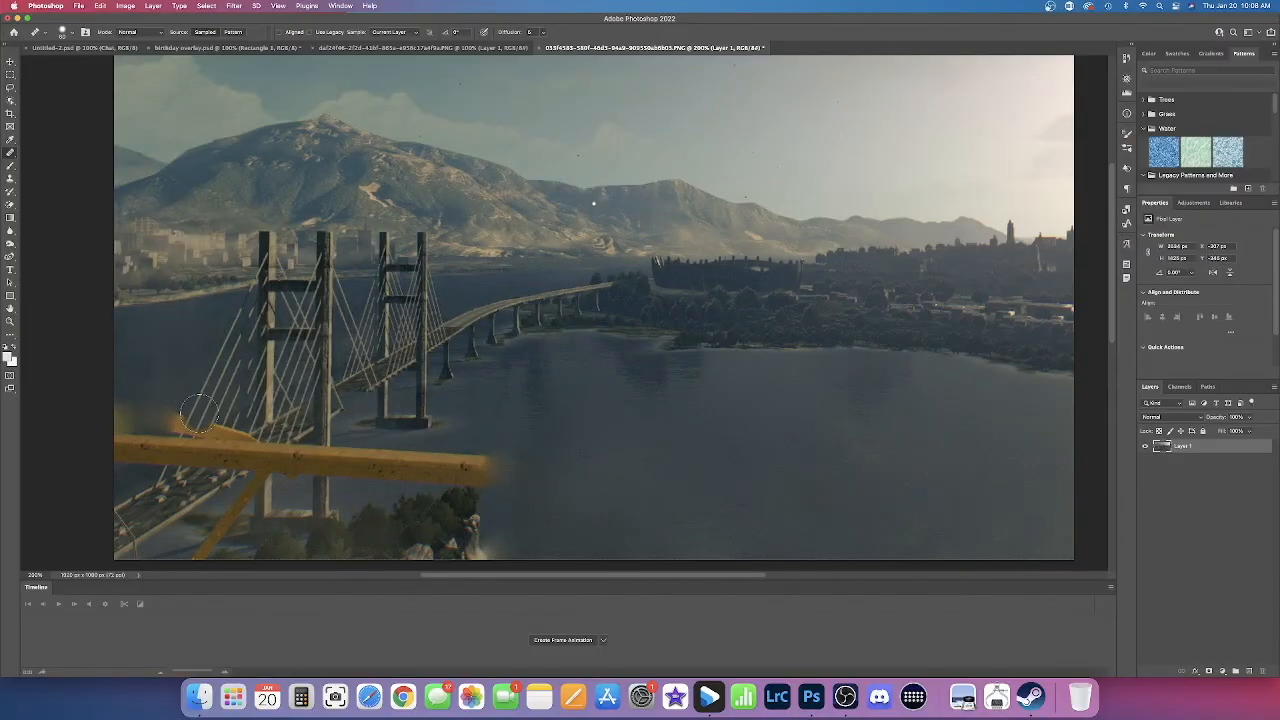
left_click_drag(210, 440, 129, 434)
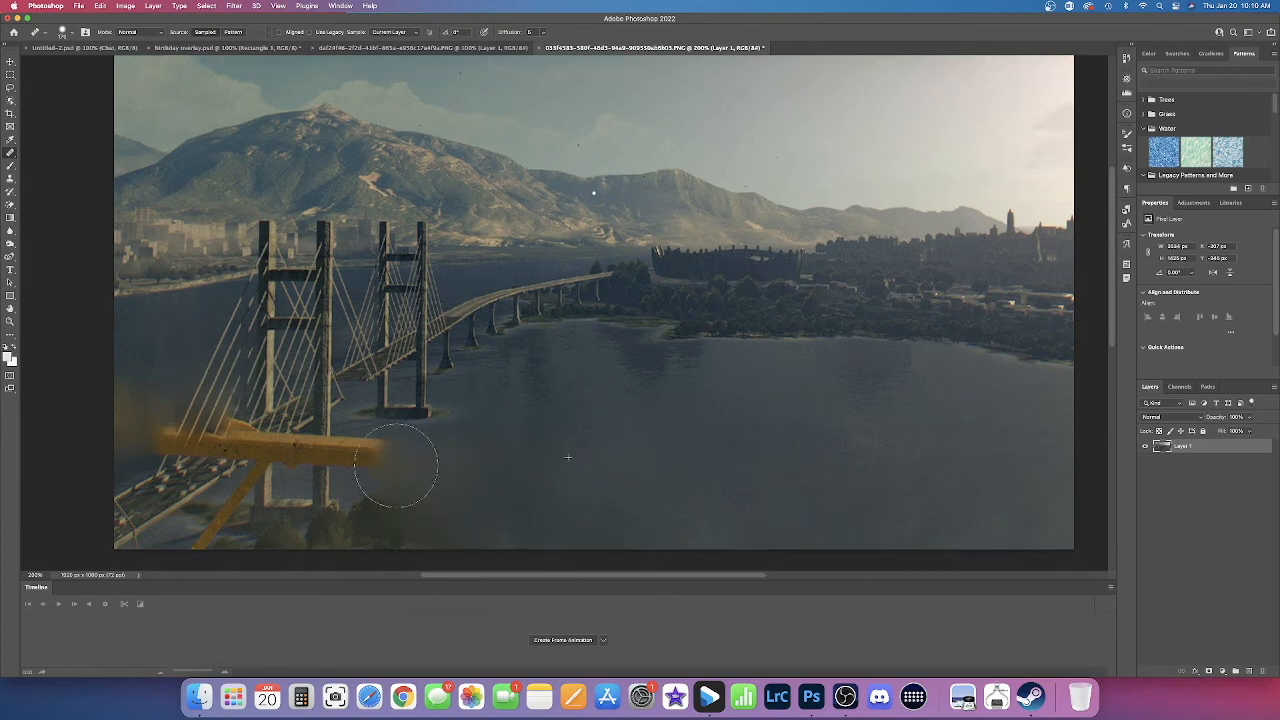
Step: Heal away the yellow railing and shrubs over the water as far as the near bridge tower, reducing the brush size
left_click_drag(393, 528, 400, 497)
left_click(374, 472)
key("bracketleft")
key("bracketleft")
key("bracketleft")
key("bracketleft")
key("bracketleft")
key("bracketleft")
left_click(321, 492, "alt")
left_click_drag(321, 459, 320, 476)
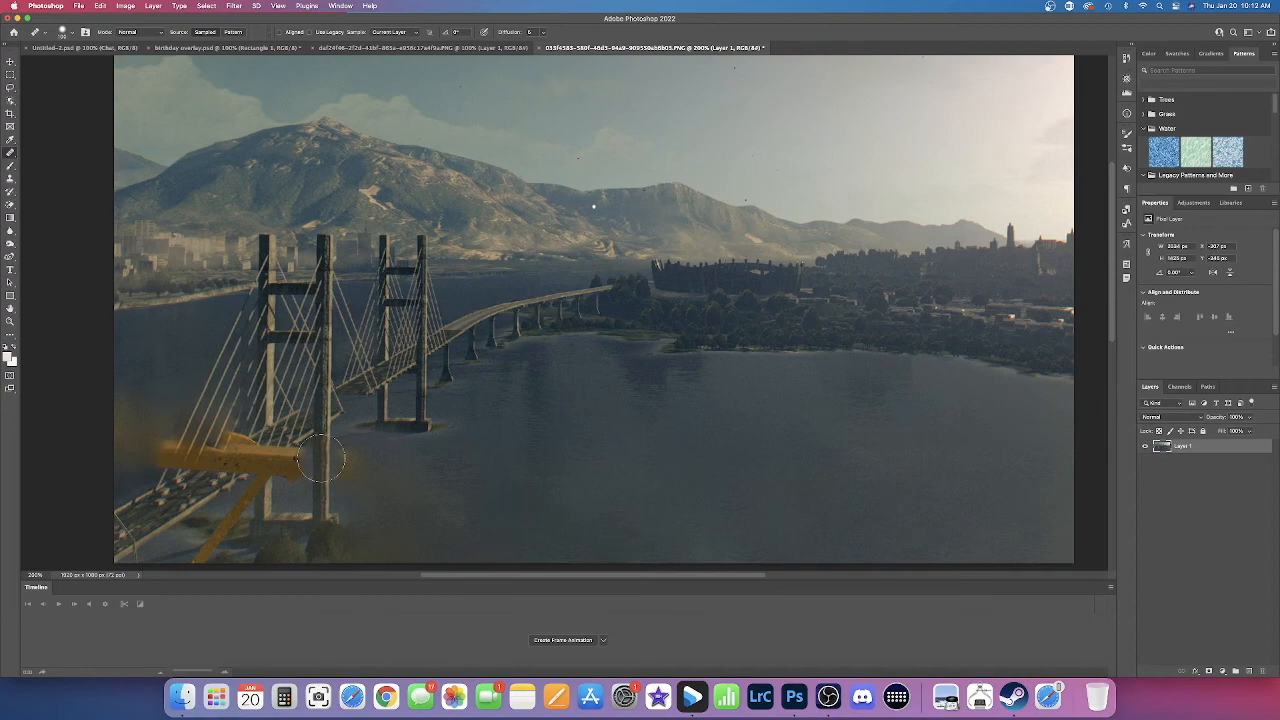
Step: Heal the small shrub beside the foot of the diagonal yellow brace with the Healing Brush
key("super+plus")
scroll(367, 460, "down", 2)
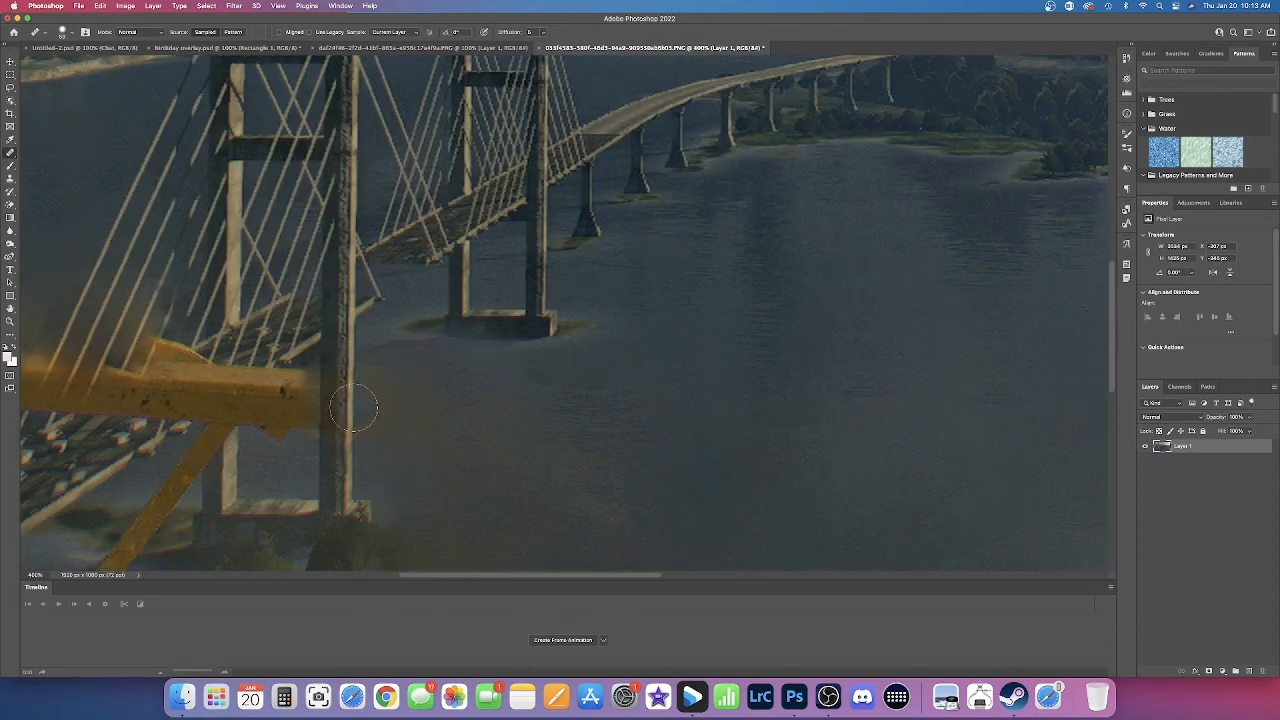
key("j")
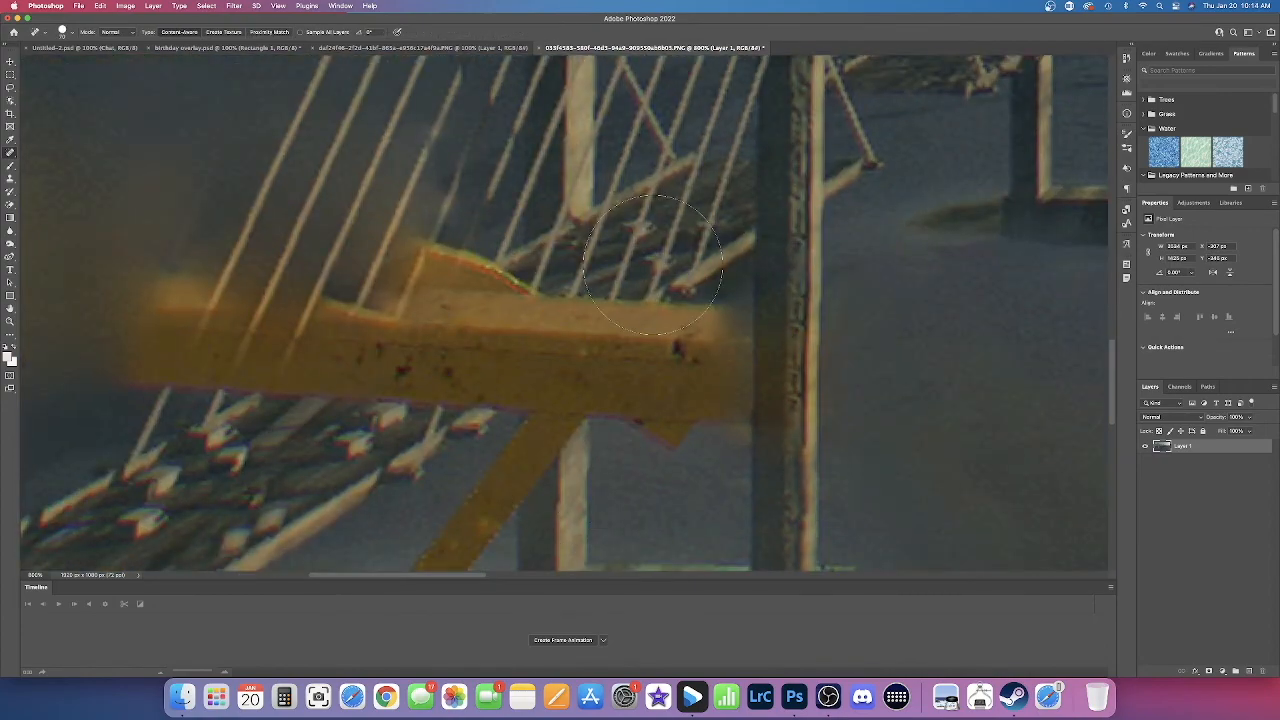
key("shift+j")
scroll(403, 443, "down", 5)
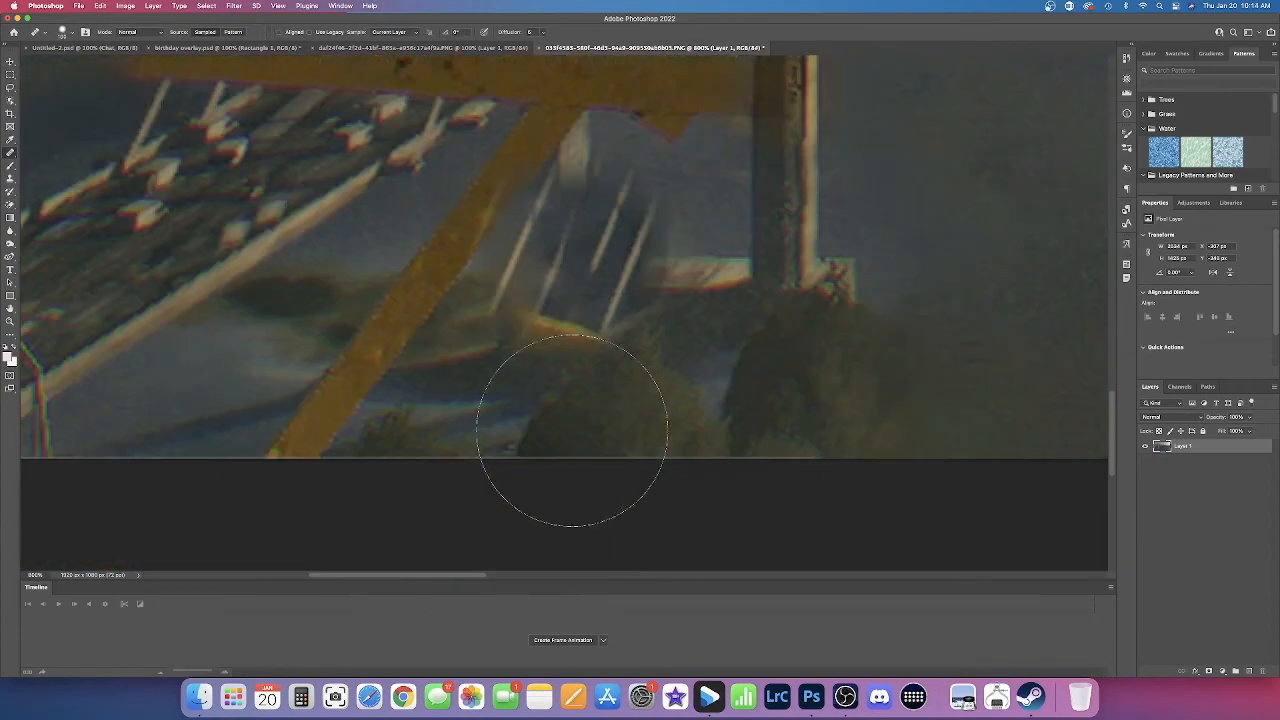
left_click_drag(403, 443, 462, 445)
Step: Remove the lower part of the diagonal yellow brace with the Spot Healing Brush
right_click(10, 153)
left_click(60, 152)
left_click_drag(328, 400, 463, 240)
scroll(402, 330, "up", 2)
Step: Use the Healing Brush to remove the railing's lower bulge between the near tower's legs and extend the left leg upward
key("shift+j")
left_click(357, 368, "alt")
scroll(463, 240, "up", 3)
left_click_drag(600, 290, 574, 306)
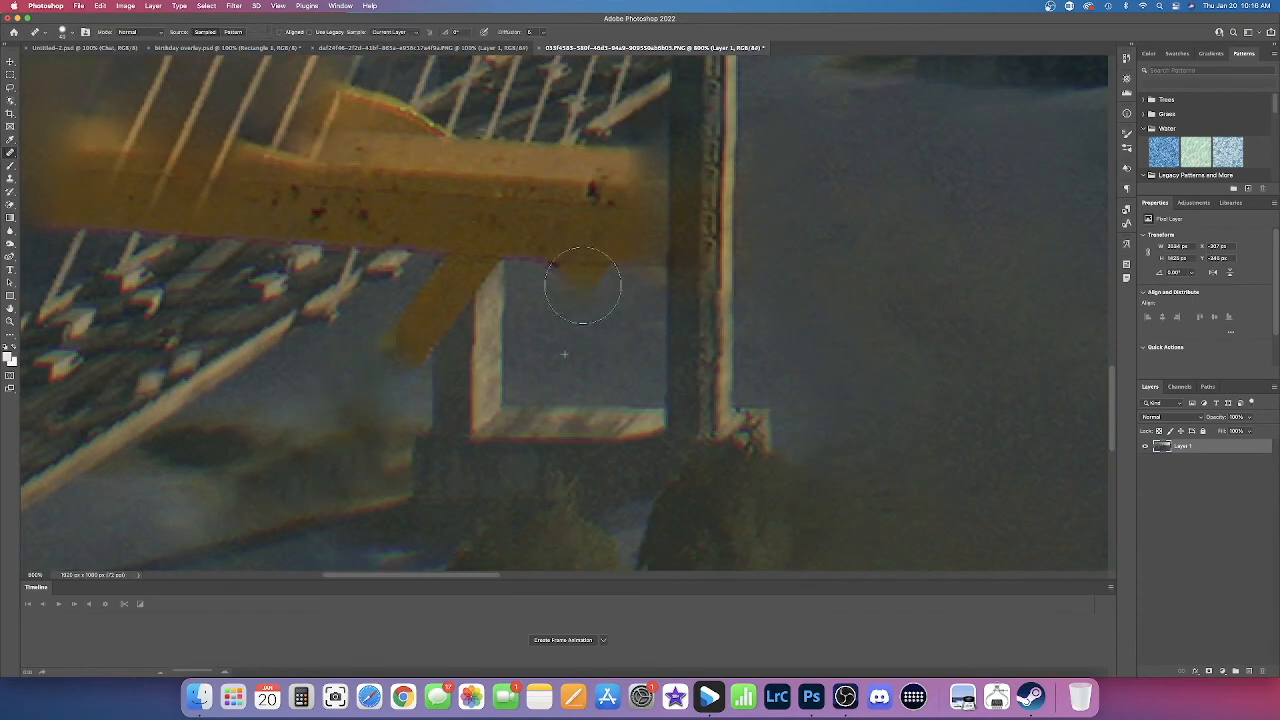
left_click(506, 285, "alt")
Step: Heal the railing's end beside the near tower's right leg
scroll(671, 330, "up", 2)
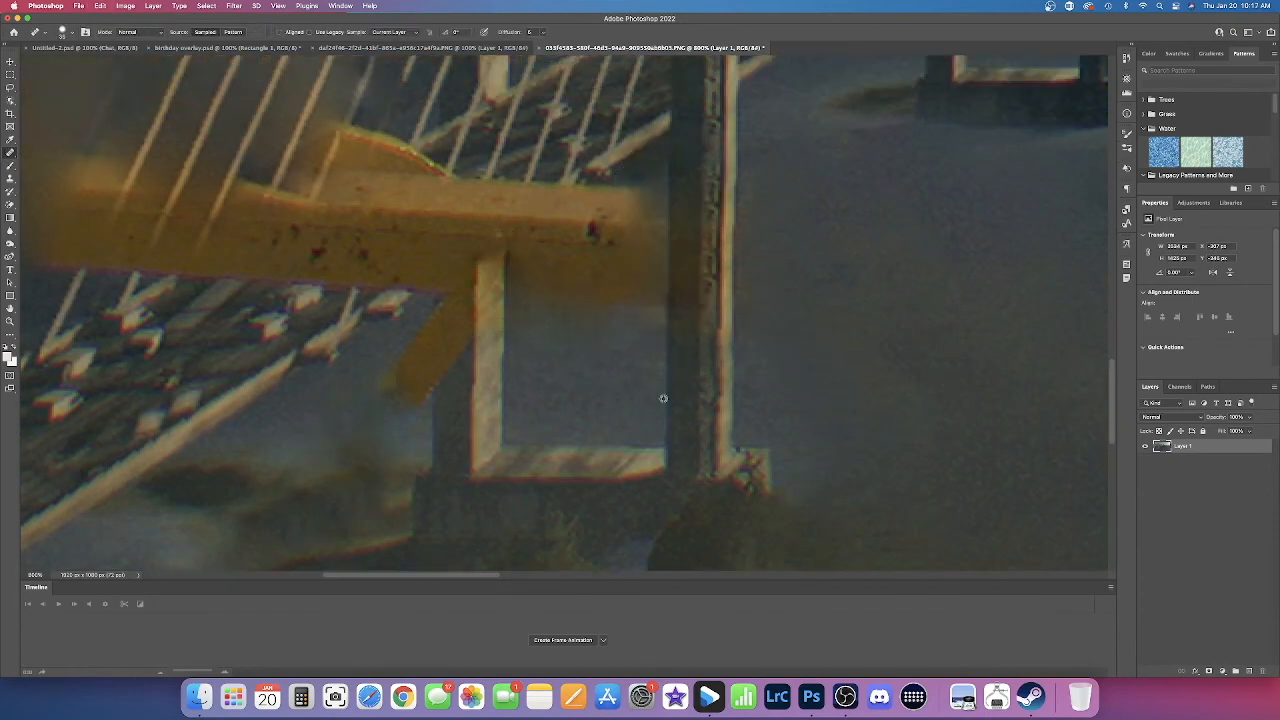
left_click_drag(661, 279, 666, 286)
scroll(666, 286, "left", 3)
scroll(666, 286, "up", 2)
Step: Remove railing remnants around the near tower with the Spot Healing Brush
right_click(10, 153)
left_click(60, 152)
left_click_drag(614, 357, 697, 357)
scroll(690, 360, "up", 3)
left_click_drag(611, 394, 638, 394)
left_click(706, 381)
scroll(706, 381, "right", 1)
left_click(661, 349)
Step: Heal more of the railing between the near tower's legs with the Healing Brush
key("super+minus")
key("super+minus")
key("super+minus")
right_click(10, 153)
left_click(60, 163)
mouse_move(658, 316)
left_mouse_down()
mouse_move(655, 359)
mouse_move(616, 350)
left_mouse_up()
left_click(900, 193, "alt")
Step: Set the Healing Brush to Replace mode, enlarge it, and paint clean image areas over the railing near the tower
key("shift+plus")
key("bracketright")
key("bracketright")
key("bracketright")
key("bracketright")
key("bracketright")
left_click(545, 438, "alt")
key("bracketright")
key("bracketright")
left_click(545, 401)
left_click(630, 286, "alt")
left_click_drag(604, 299, 572, 306)
left_click(604, 314, "alt")
Step: Rebuild the bridge deck edge and tower leg over the railing with a smaller healing brush
key("bracketleft")
key("bracketleft")
key("bracketleft")
mouse_move(507, 377)
left_mouse_down()
mouse_move(568, 338)
mouse_move(538, 321)
left_mouse_up()
left_click(560, 280, "alt")
key("shift+j")
Step: Touch up the leftover railing patches around the near tower with the healing brushes
key("shift+j")
left_click_drag(507, 413, 508, 449)
right_click(10, 153)
left_click(60, 152)
key("super+minus")
key("super+minus")
key("super+minus")
Step: Heal the yellow stain off the near tower's right leg with clean pillar texture
key("shift+j")
left_click_drag(418, 268, 416, 298)
Step: Heal the railing's left portion over the bridge roadway, using a smaller brush
scroll(430, 270, "down", 1)
key("super+plus")
key("super+plus")
key("super+plus")
key("super+plus")
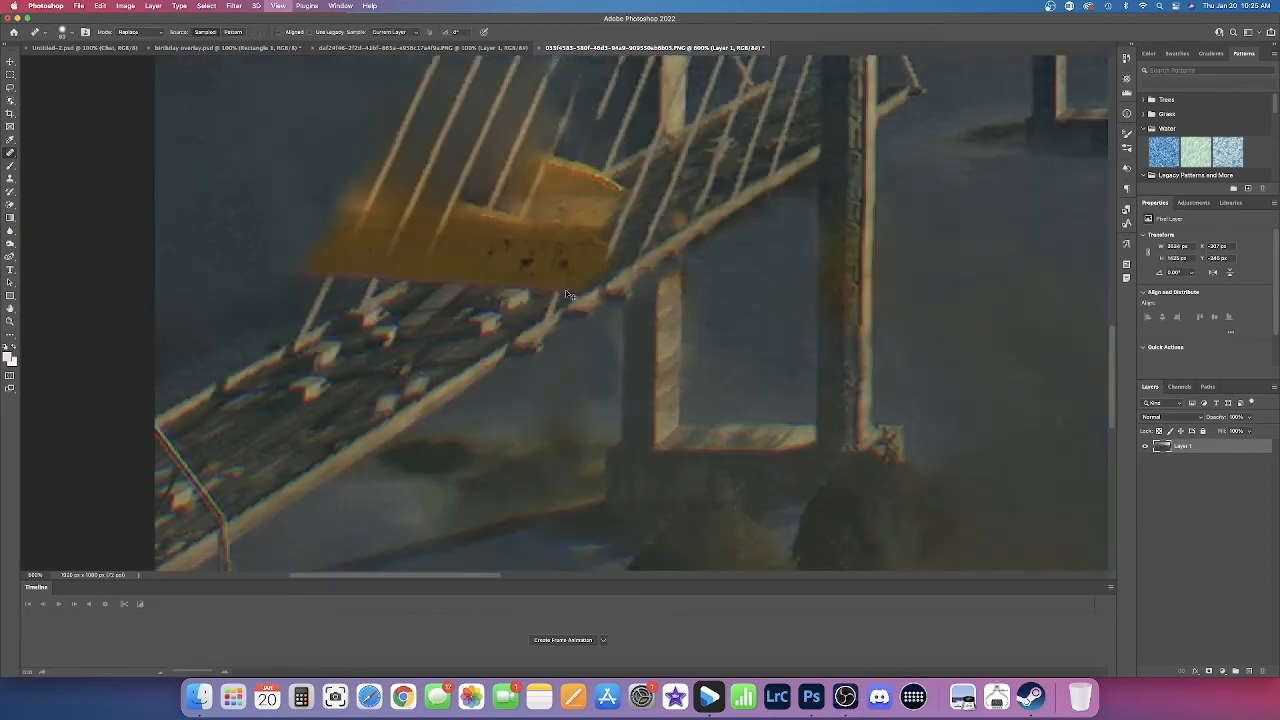
key("super+plus")
scroll(564, 295, "left", 3)
left_click(504, 308)
key("bracketleft")
key("bracketleft")
key("bracketleft")
left_click_drag(293, 367, 293, 399)
key("shift+j")
scroll(457, 157, "up", 2)
key("super+minus")
key("super+minus")
key("super+minus")
key("super+minus")
key("super+minus")
key("super+minus")
key("super+plus")
key("super+plus")
key("super+plus")
key("super+plus")
scroll(828, 490, "right", 2)
key("shift+j")
left_click(773, 463, "alt")
left_click_drag(762, 416, 763, 374)
Step: Paint bridge deck and cable texture over the remaining yellow railing block on the roadway
scroll(763, 376, "right", 3)
scroll(650, 400, "left", 1)
left_click(482, 310)
left_click(362, 454, "alt")
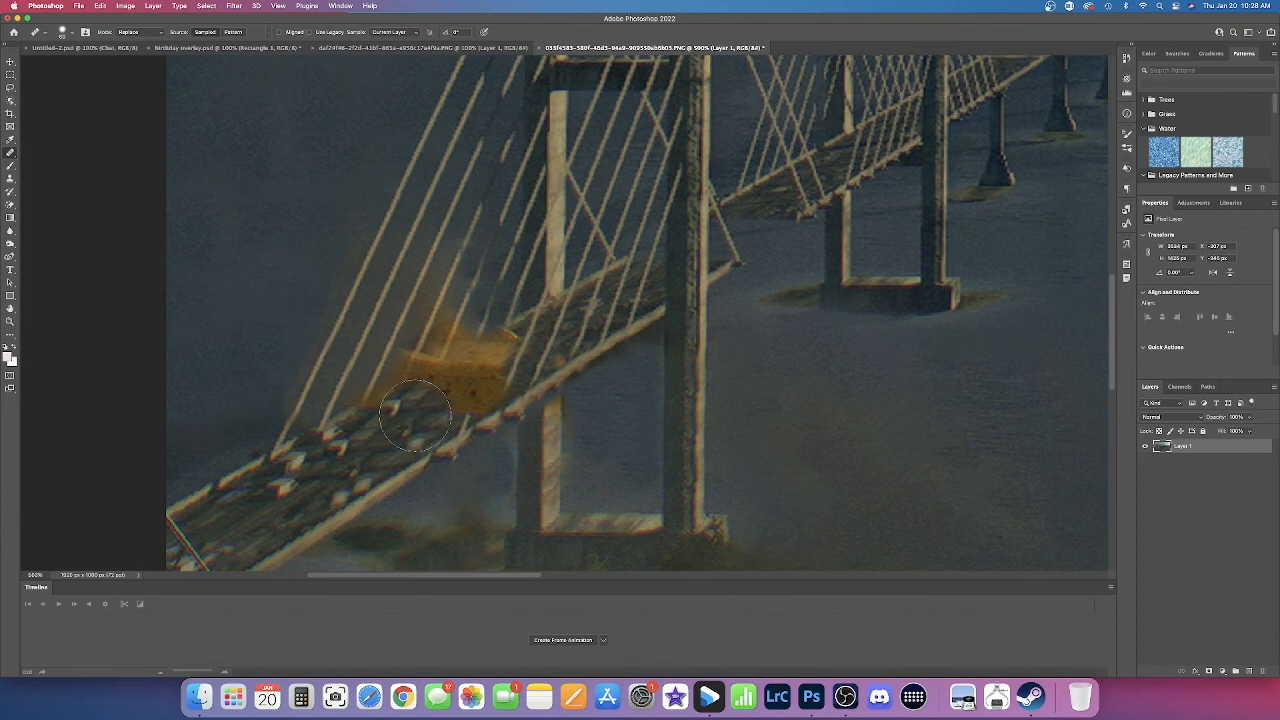
left_click(572, 332, "alt")
mouse_move(510, 364)
left_mouse_down()
mouse_move(490, 414)
mouse_move(492, 393)
mouse_move(370, 458)
mouse_move(474, 370)
left_mouse_up()
left_click(378, 451, "alt")
Step: Heal the yellow remnants and haze among the bridge cables with a smaller brush
key("bracketleft")
key("bracketleft")
key("bracketleft")
key("bracketleft")
key("bracketleft")
key("bracketleft")
left_click(337, 418, "alt")
mouse_move(372, 402)
left_mouse_down()
mouse_move(480, 344)
mouse_move(437, 302)
mouse_move(415, 377)
mouse_move(363, 398)
mouse_move(475, 341)
mouse_move(474, 312)
mouse_move(462, 339)
mouse_move(427, 354)
left_mouse_up()
left_click(418, 348, "alt")
left_click(363, 400, "alt")
left_click(474, 312, "alt")
left_click(519, 203, "alt")
left_click_drag(462, 314, 440, 361)
Step: Enlarge the healing brush and clean the last yellow traces beside the bridge deck
key("bracketright")
key("bracketright")
key("bracketright")
left_click(558, 361)
left_click(523, 380)
key("super+minus")
key("super+minus")
key("Return")
Step: Heal the brownish water and shrubs near the tower's base with a larger brush
scroll(560, 400, "left", 3)
key("bracketright")
key("bracketright")
key("bracketright")
left_click(700, 430, "alt")
left_click_drag(580, 430, 478, 470)
Step: Reduce the brush size and touch up discolored spots around the near bridge tower
scroll(440, 485, "up", 3)
scroll(420, 390, "down", 4)
key("bracketleft")
key("bracketleft")
key("bracketleft")
scroll(393, 350, "up", 2)
left_click(694, 197, "alt")
left_click(496, 400)
Step: Crop the image slightly tighter at 1920 × 1080 px, trimming the shrubs below the tower base
scroll(496, 400, "down", 5)
left_click(10, 113)
left_click_drag(391, 417, 391, 403)
key("Return")
Step: Heal the yellowish haze around the leftmost bridge cables, and view the whole image with the Move tool active
scroll(506, 289, "left", 5)
scroll(506, 289, "up", 3)
key("j")
key("super+plus")
key("super+plus")
scroll(476, 307, "left", 5)
key("bracketleft")
key("bracketleft")
key("bracketleft")
key("bracketleft")
key("bracketleft")
key("bracketleft")
key("bracketleft")
key("bracketleft")
key("bracketleft")
key("bracketleft")
key("bracketleft")
key("bracketleft")
left_click_drag(454, 353, 441, 394)
left_click(246, 142, "alt")
key("bracketright")
key("bracketright")
key("bracketright")
key("bracketright")
key("bracketright")
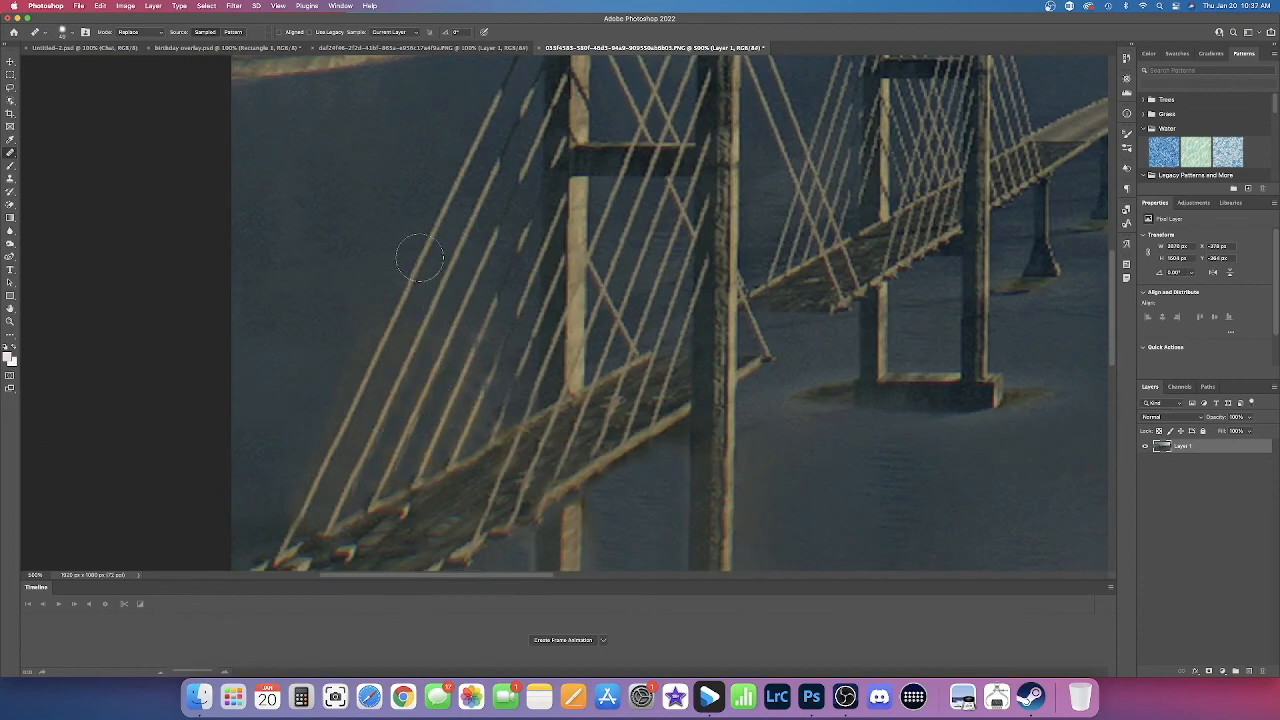
key("v")
key("super+1")
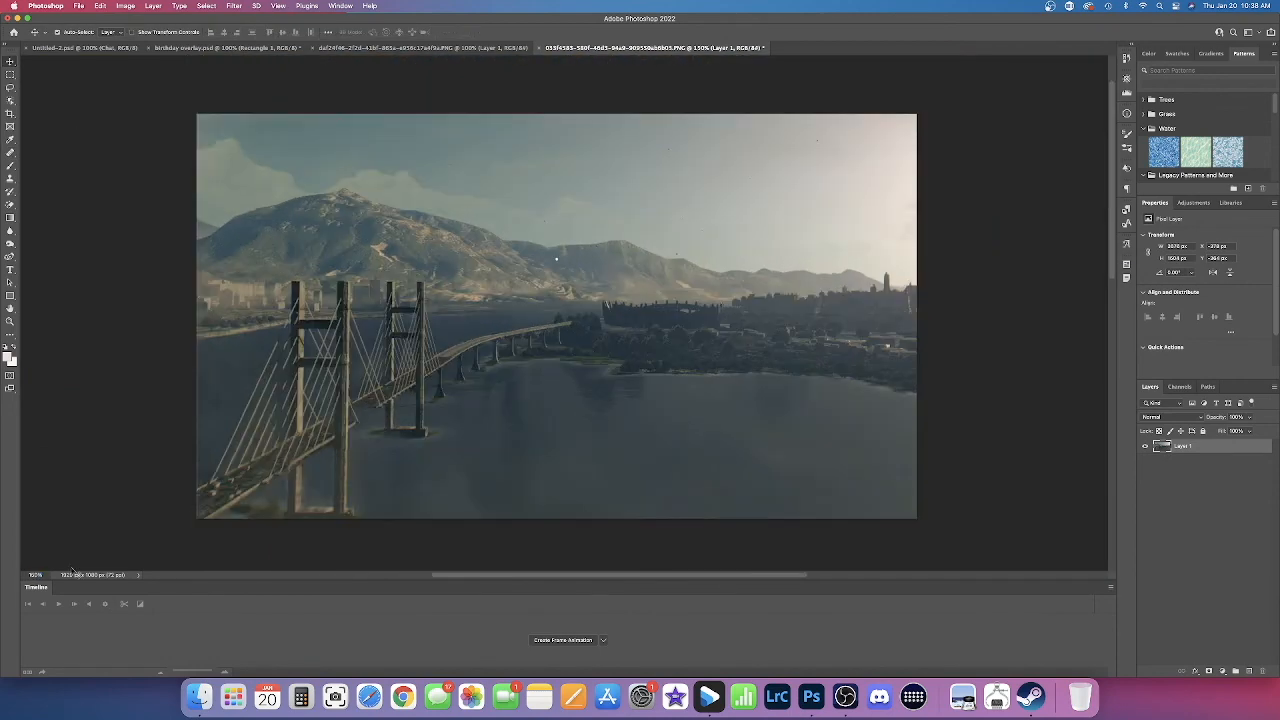